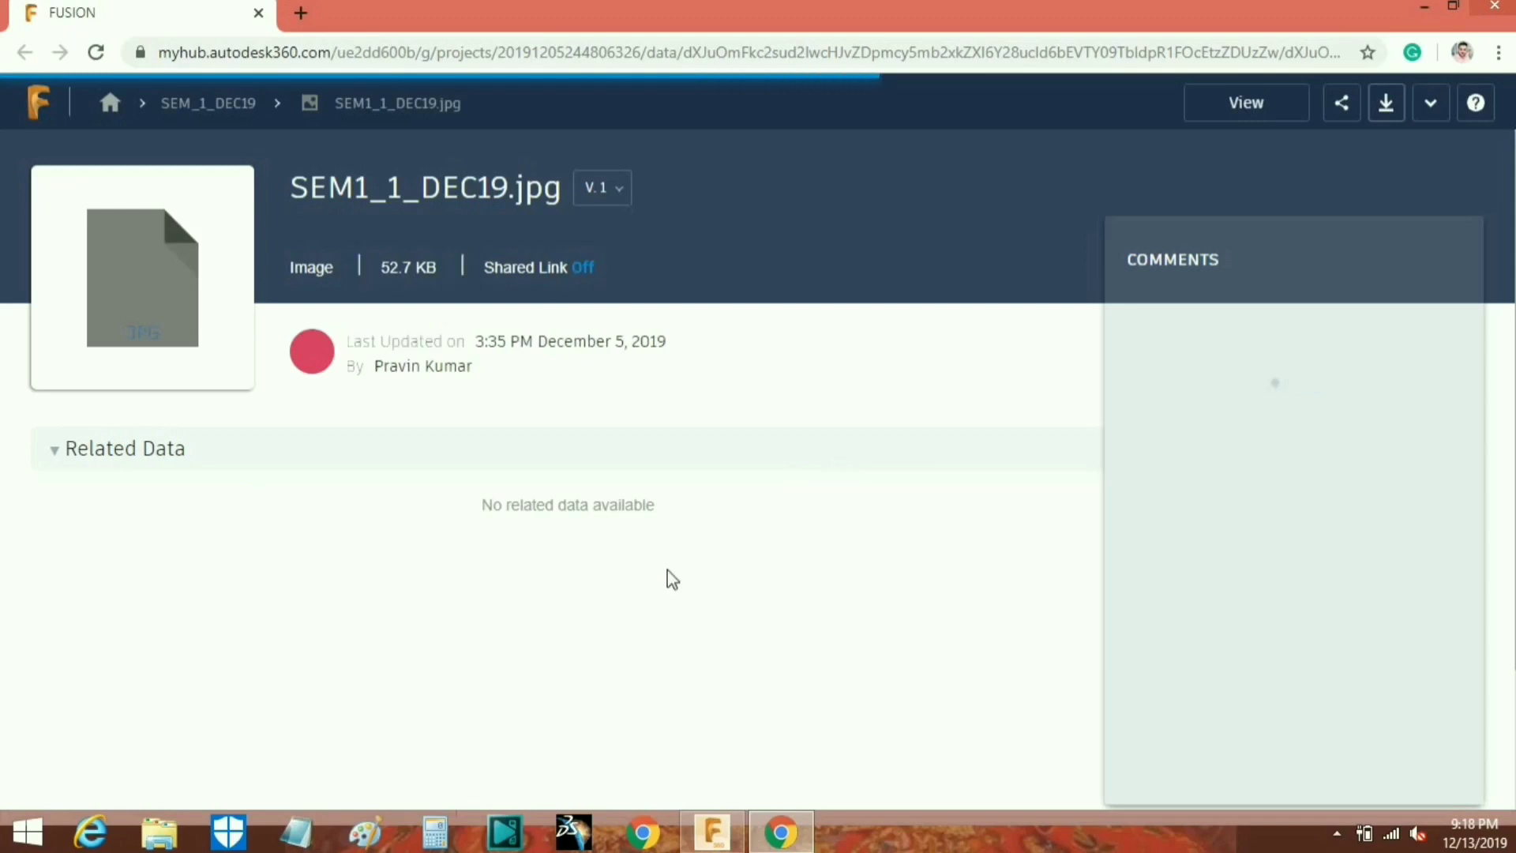
Switch to Fusion 360 and show the origin planes and axes in the empty design, with the Origin folder expanded.
{"action": "left_click", "coordinate": [872, 607]}
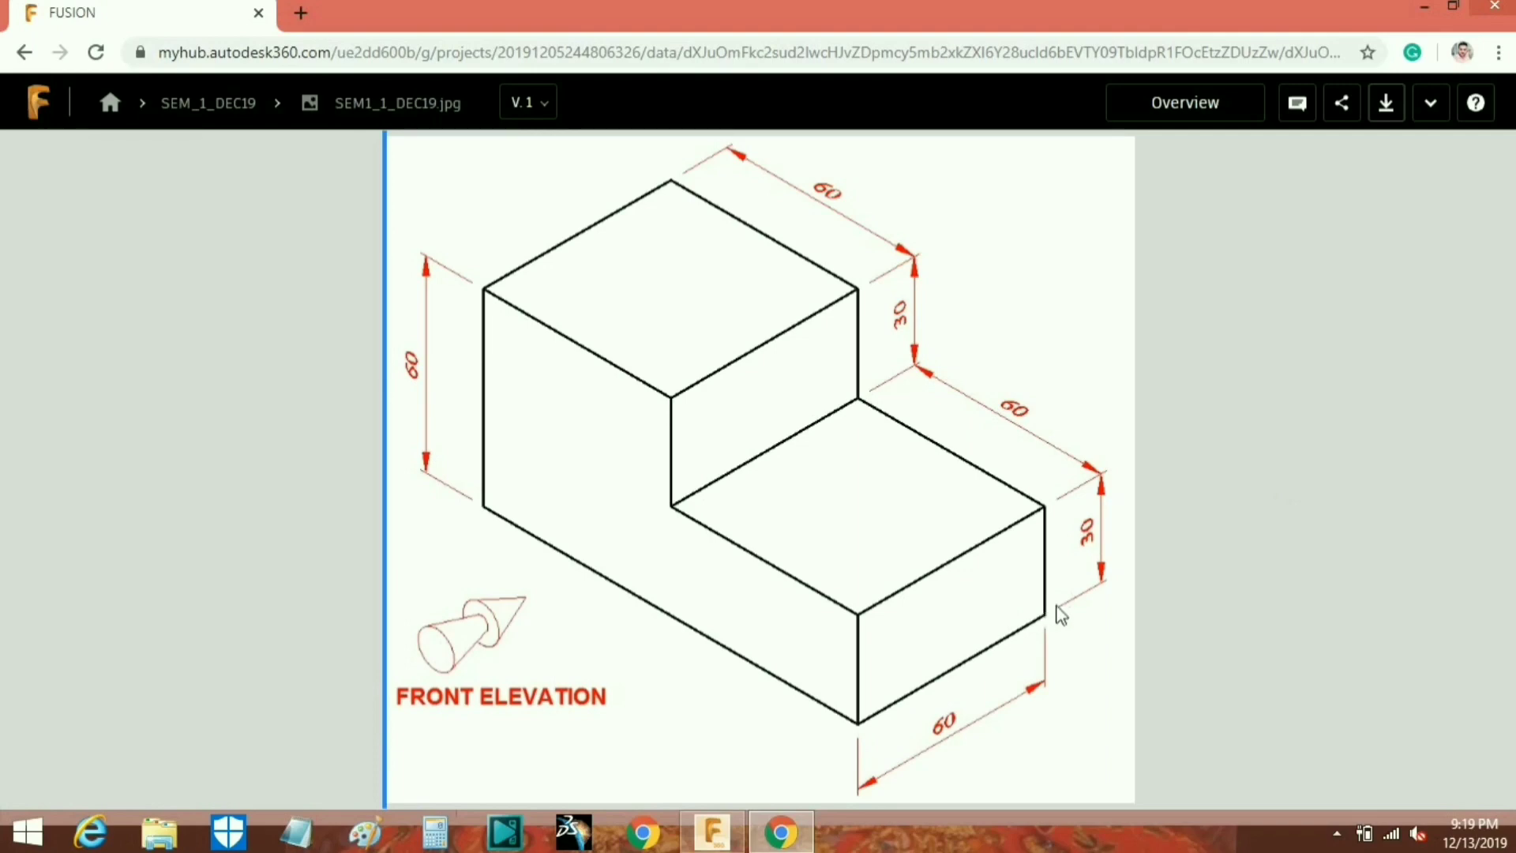
{"action": "left_click", "coordinate": [712, 832]}
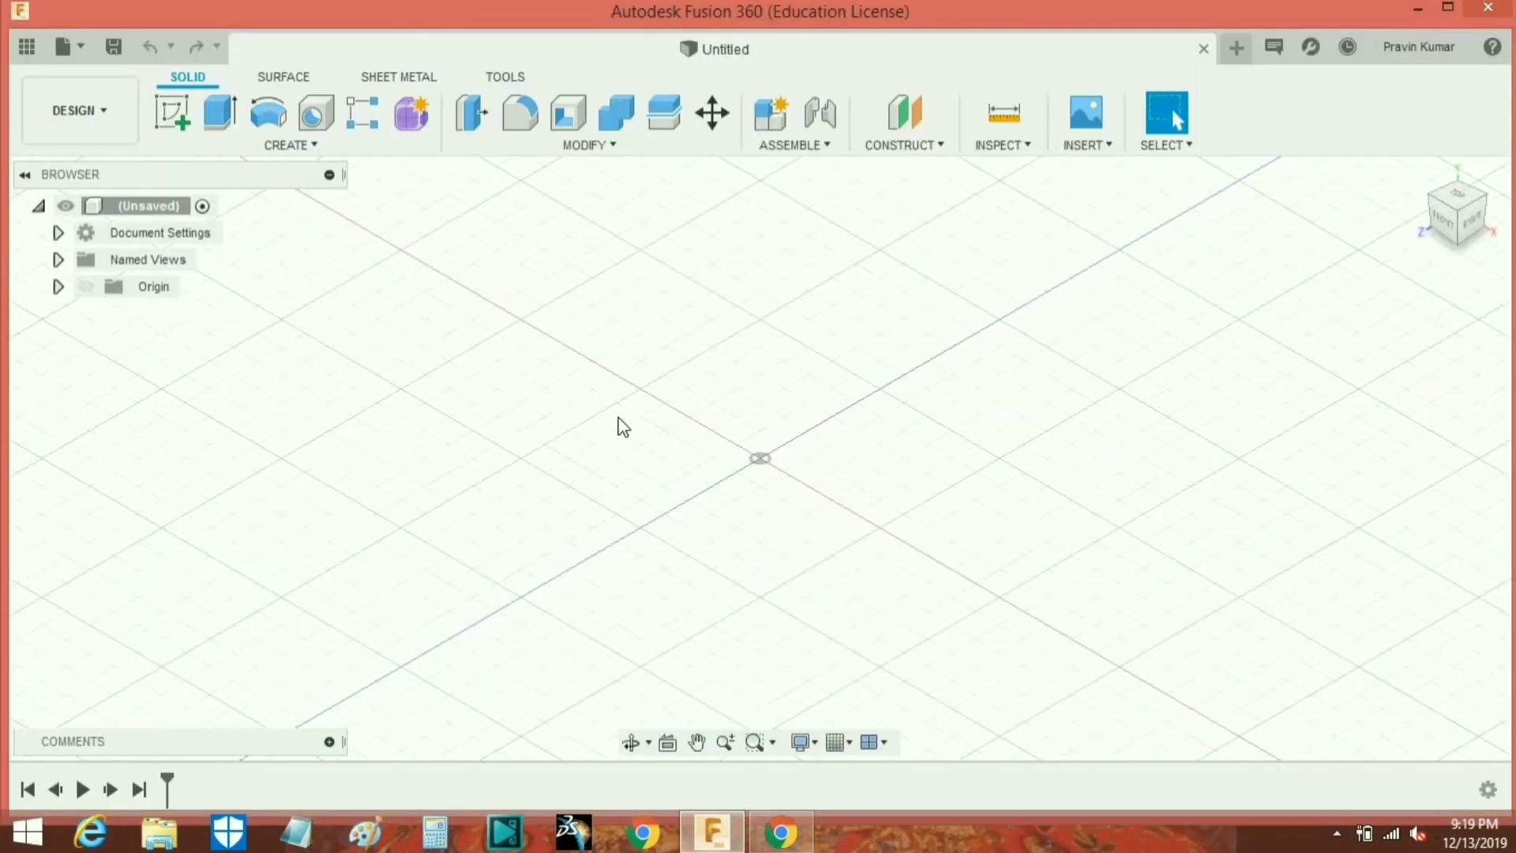
{"action": "left_click", "coordinate": [88, 288]}
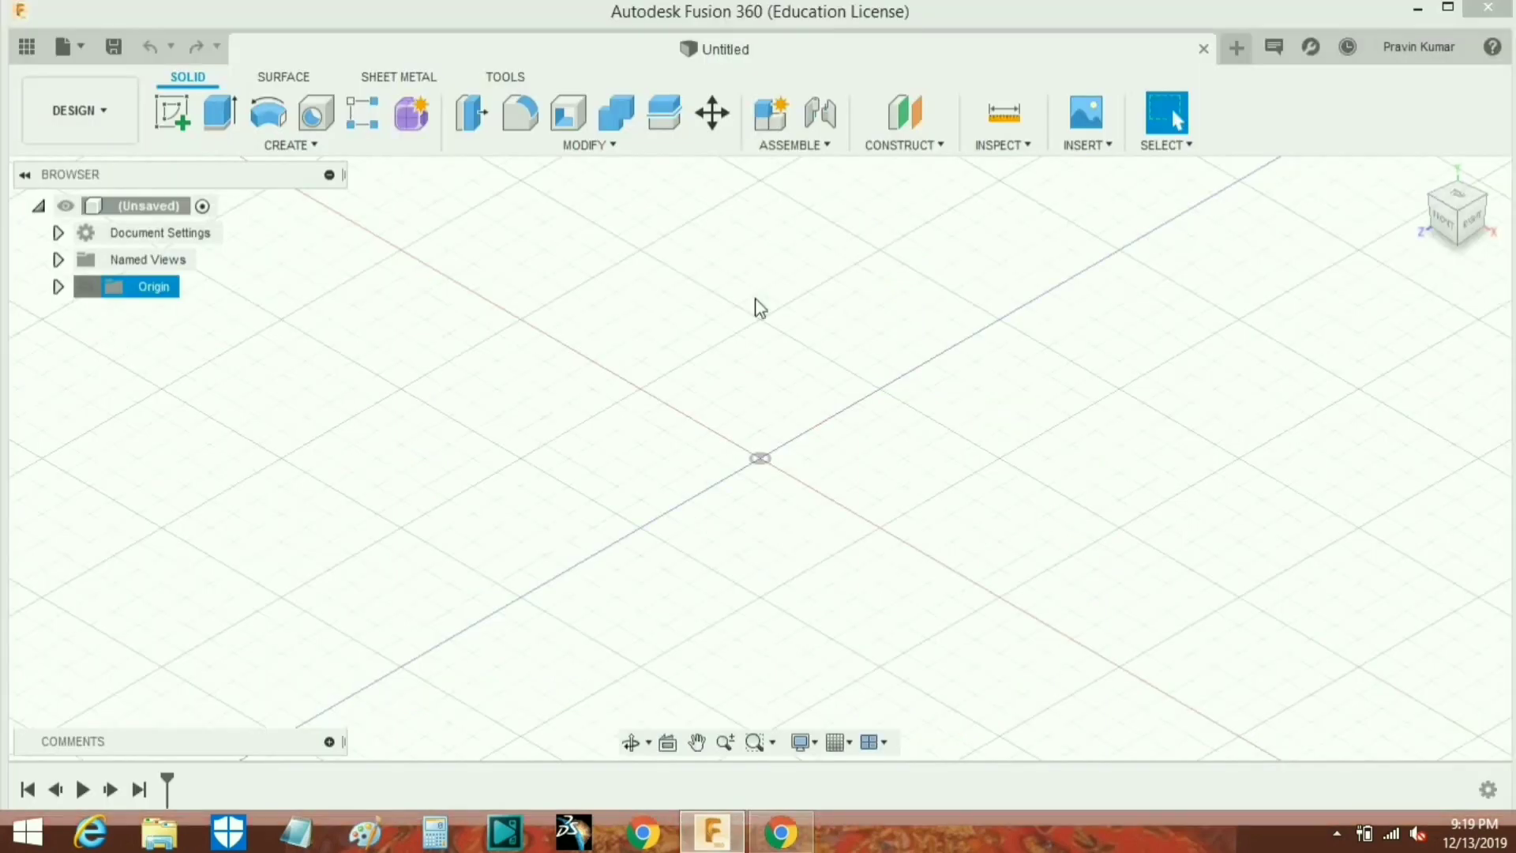
{"action": "left_click", "coordinate": [58, 287]}
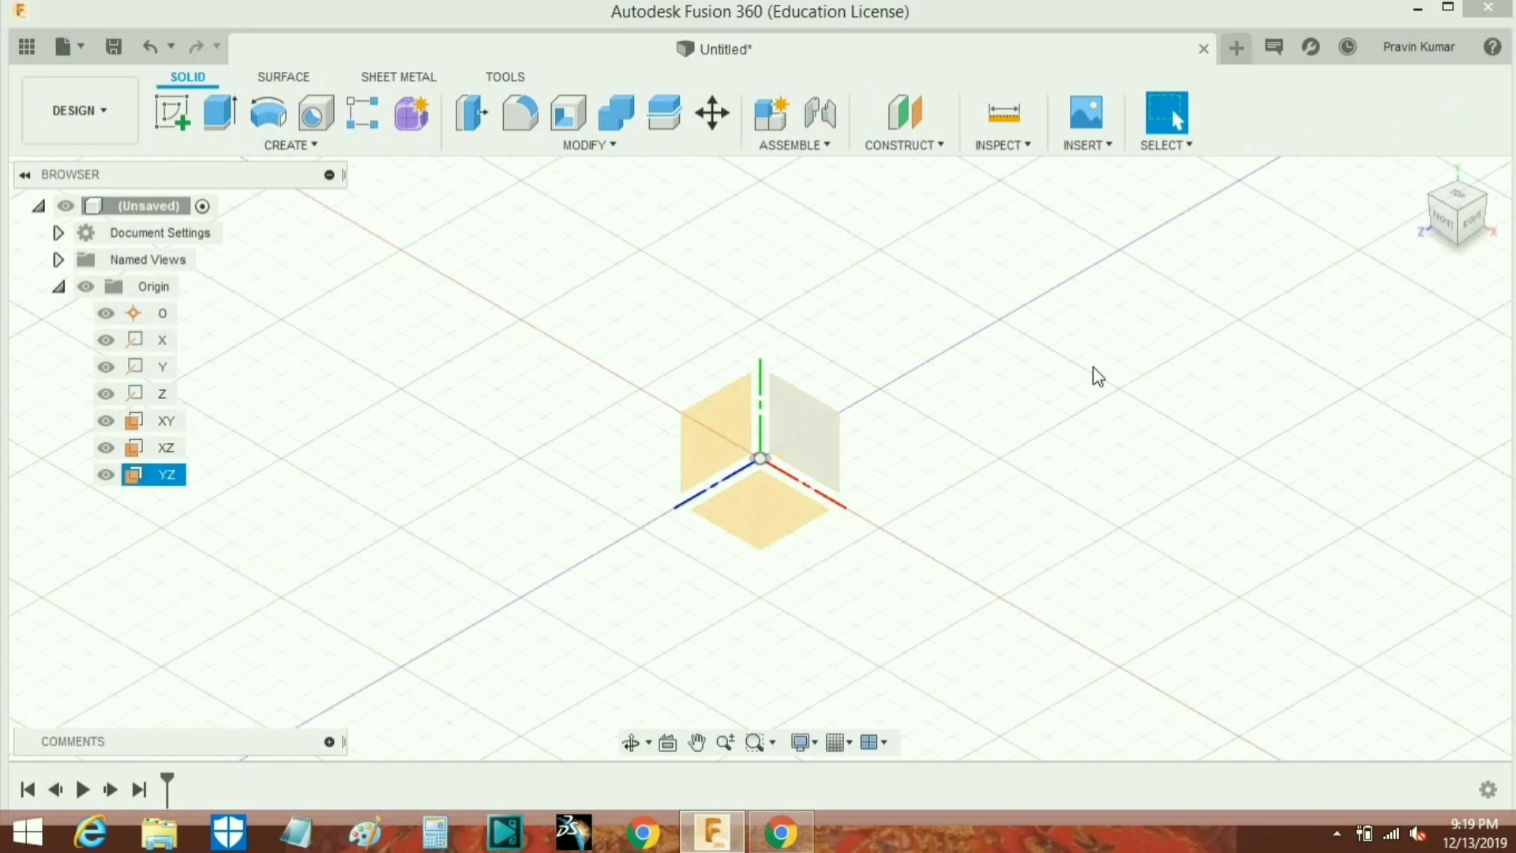
Check the front elevation direction in the reference drawing and start a sketch on the XY plane.
{"action": "left_click", "coordinate": [1445, 224]}
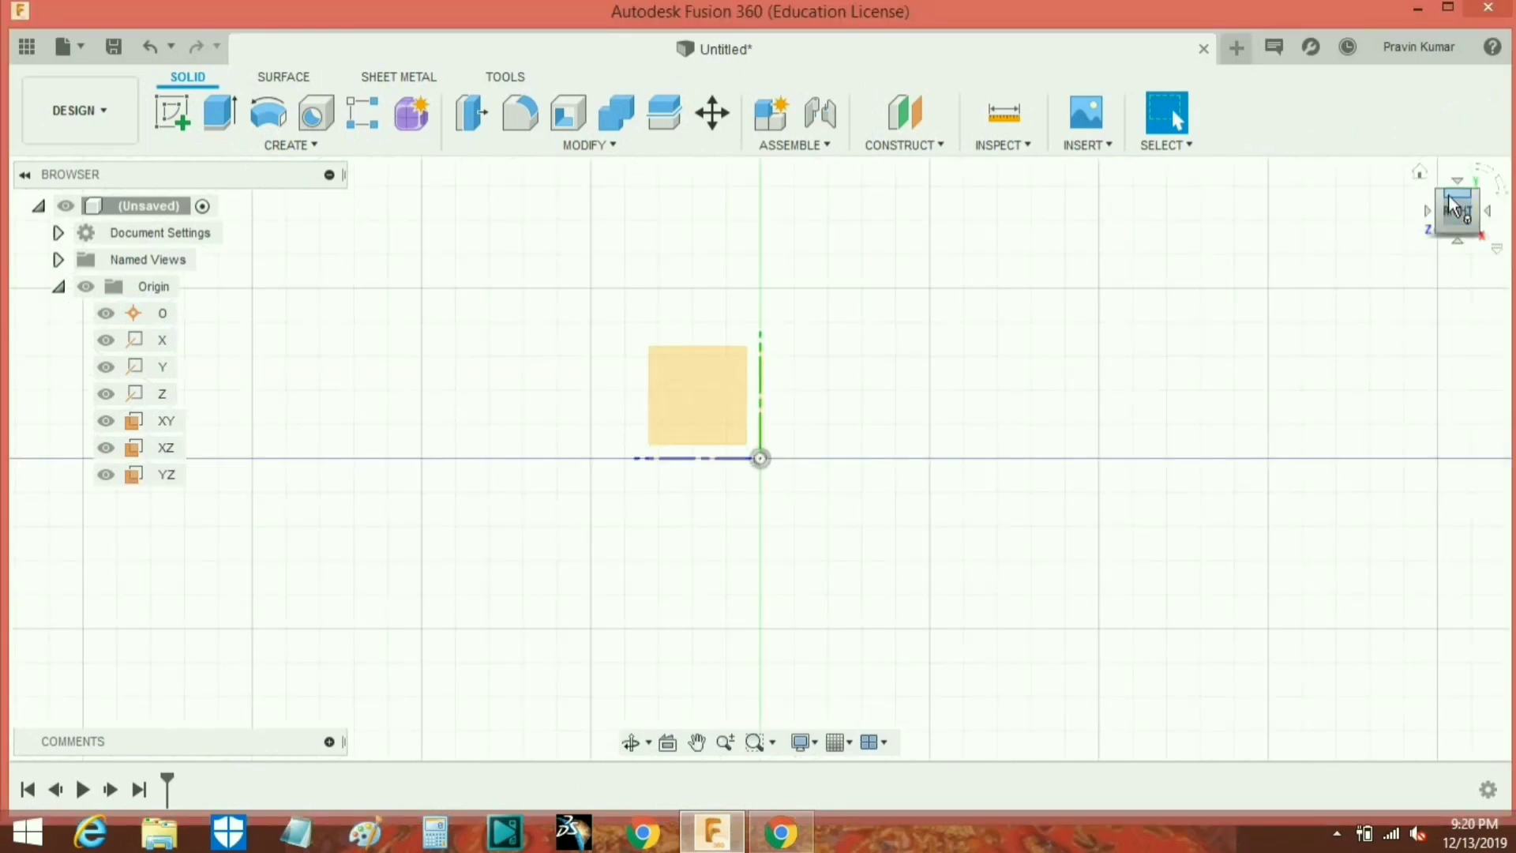
{"action": "left_click", "coordinate": [1455, 184]}
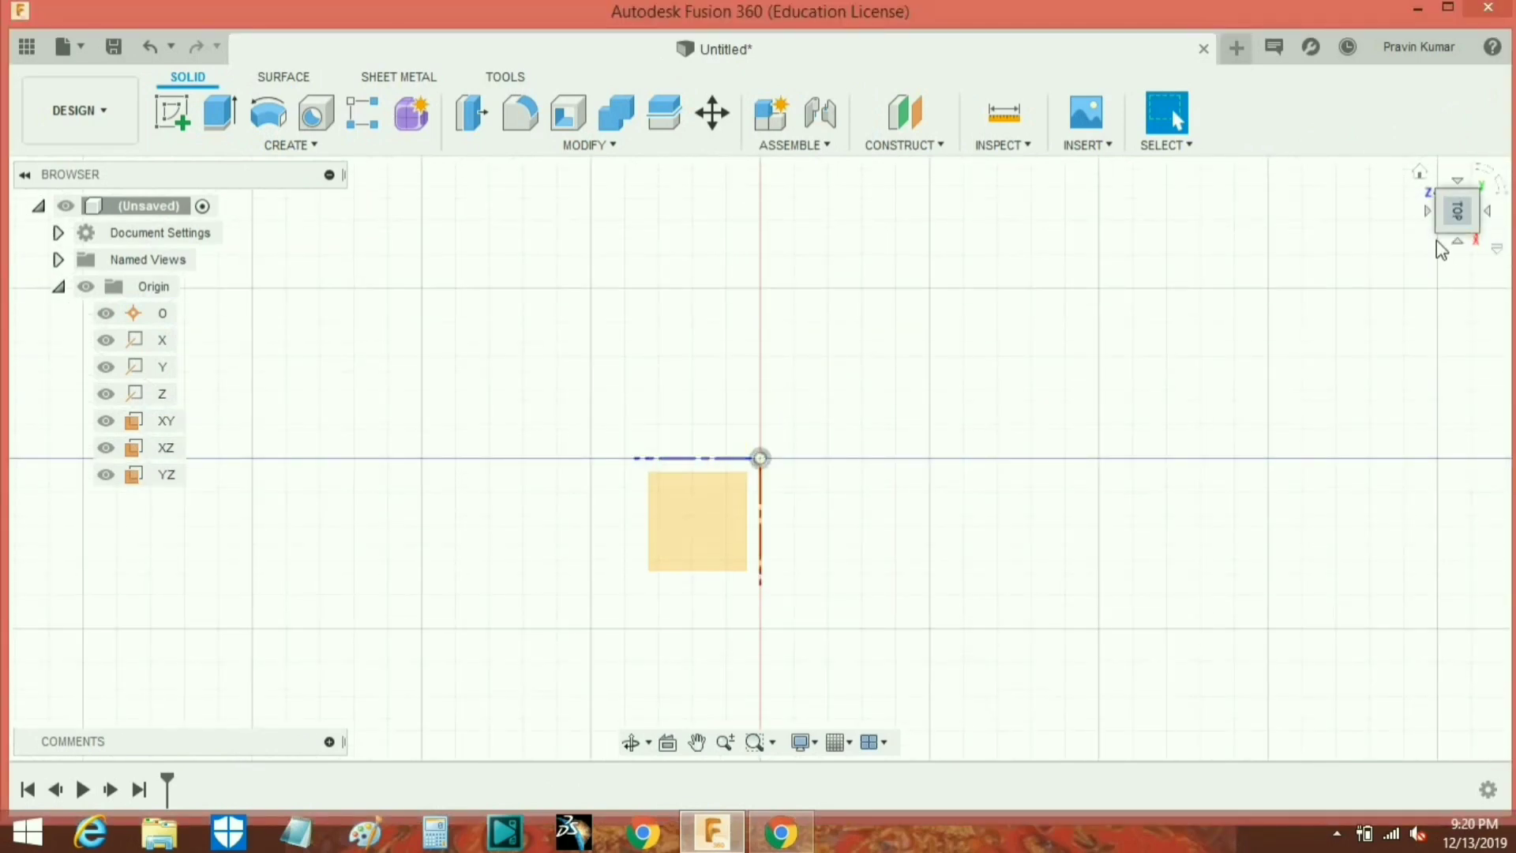
{"action": "left_click", "coordinate": [1441, 229]}
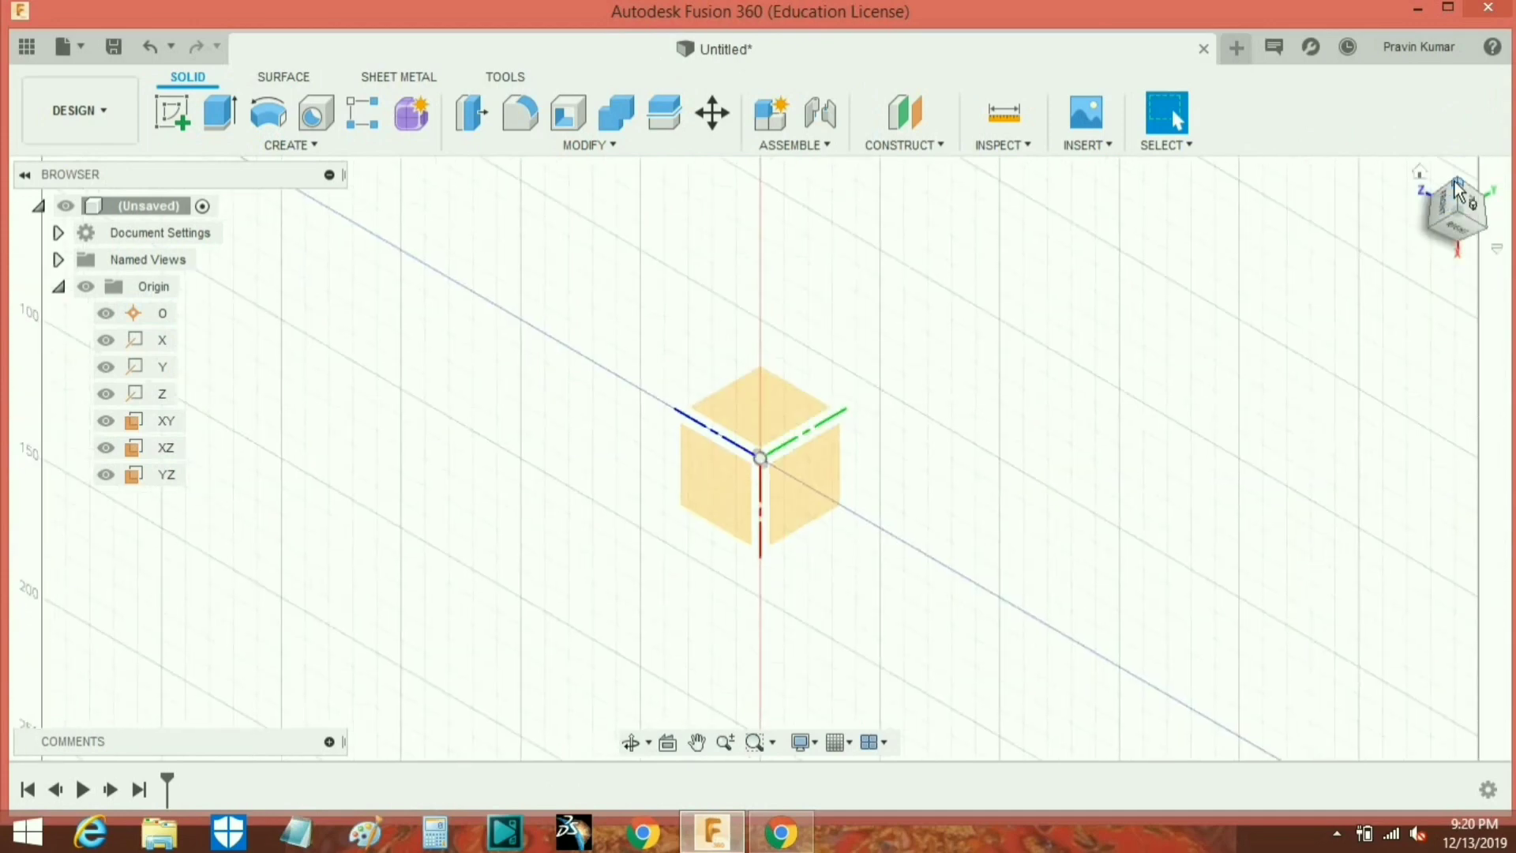
{"action": "left_click", "coordinate": [1456, 186]}
{"action": "left_click", "coordinate": [1459, 242]}
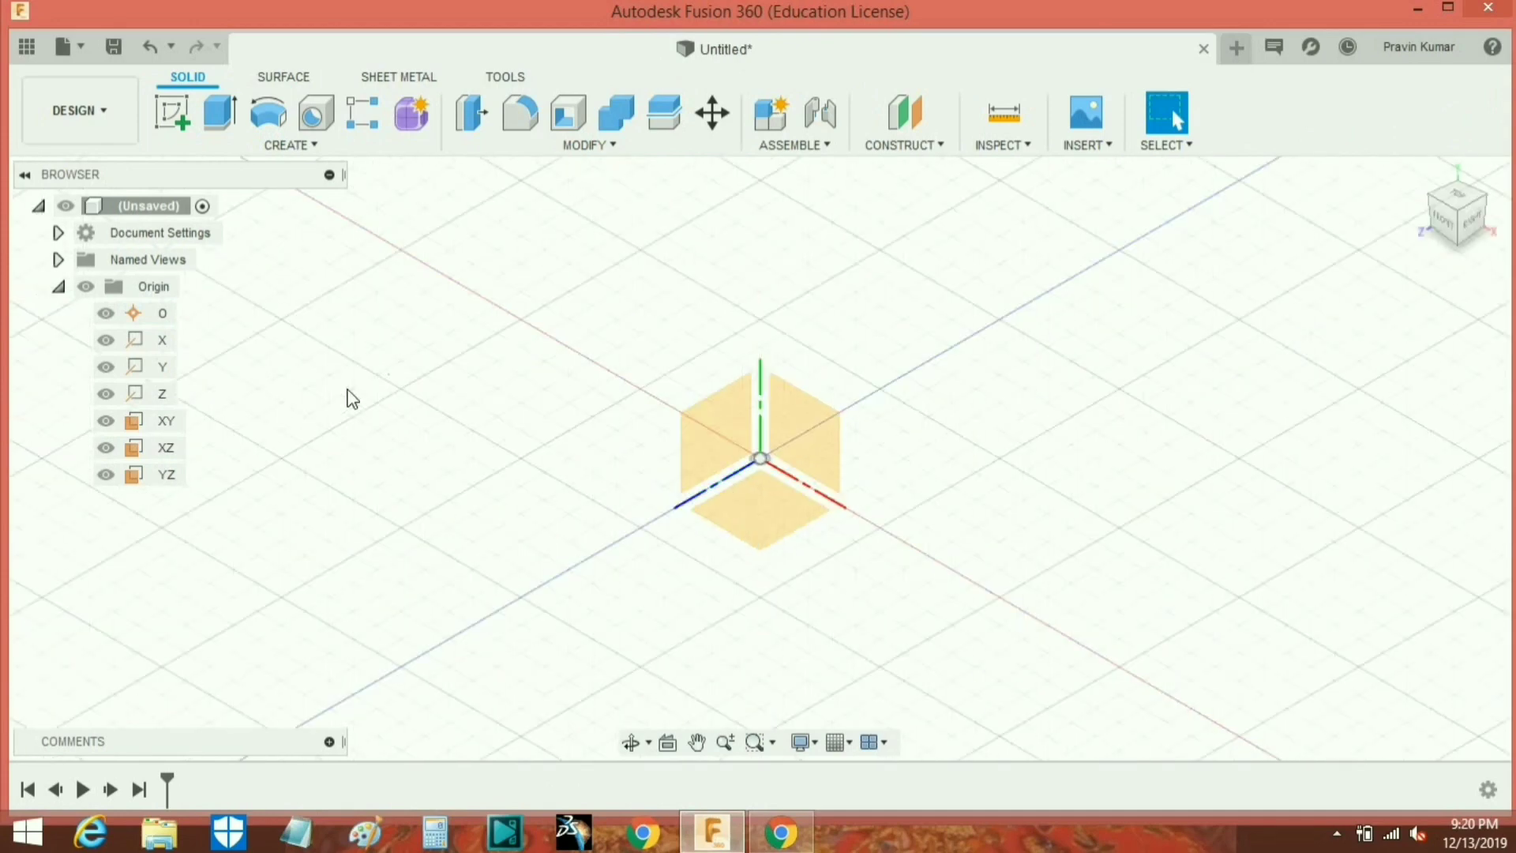
{"action": "left_click", "coordinate": [780, 832]}
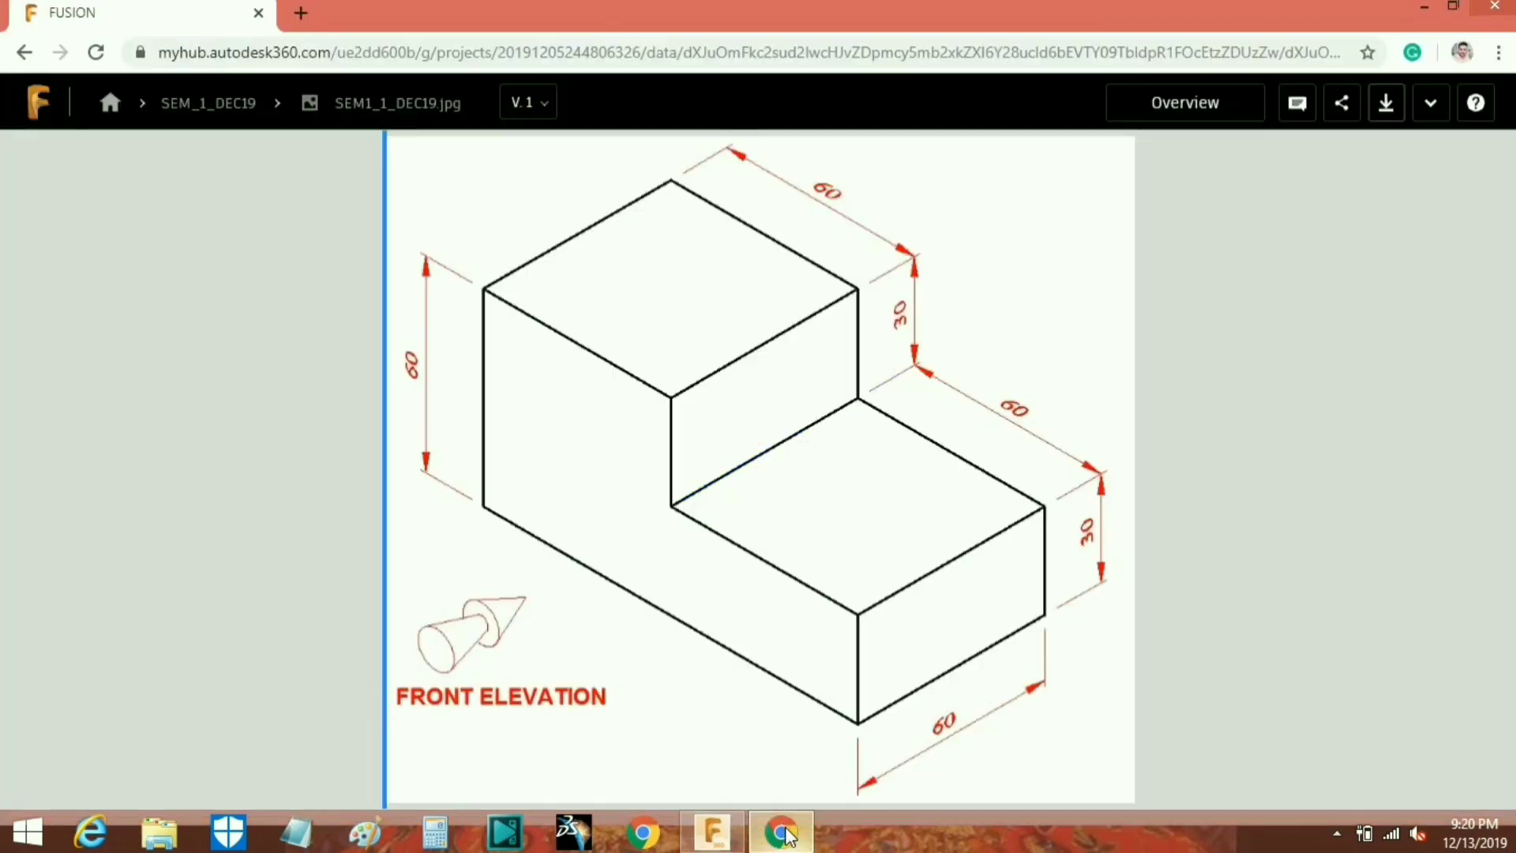
{"action": "left_click", "coordinate": [732, 843]}
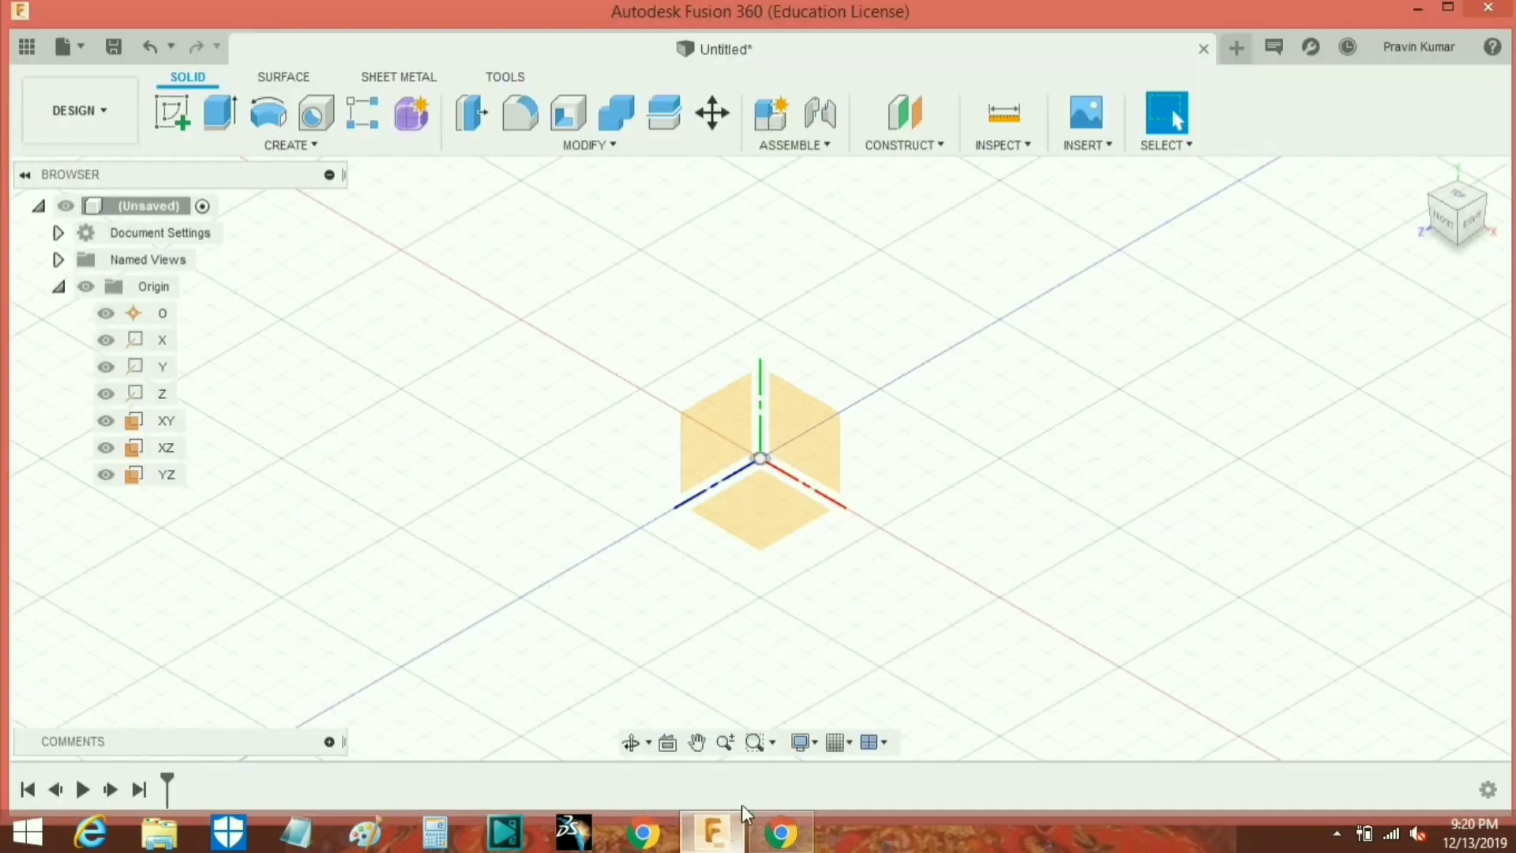
{"action": "left_click", "coordinate": [809, 434]}
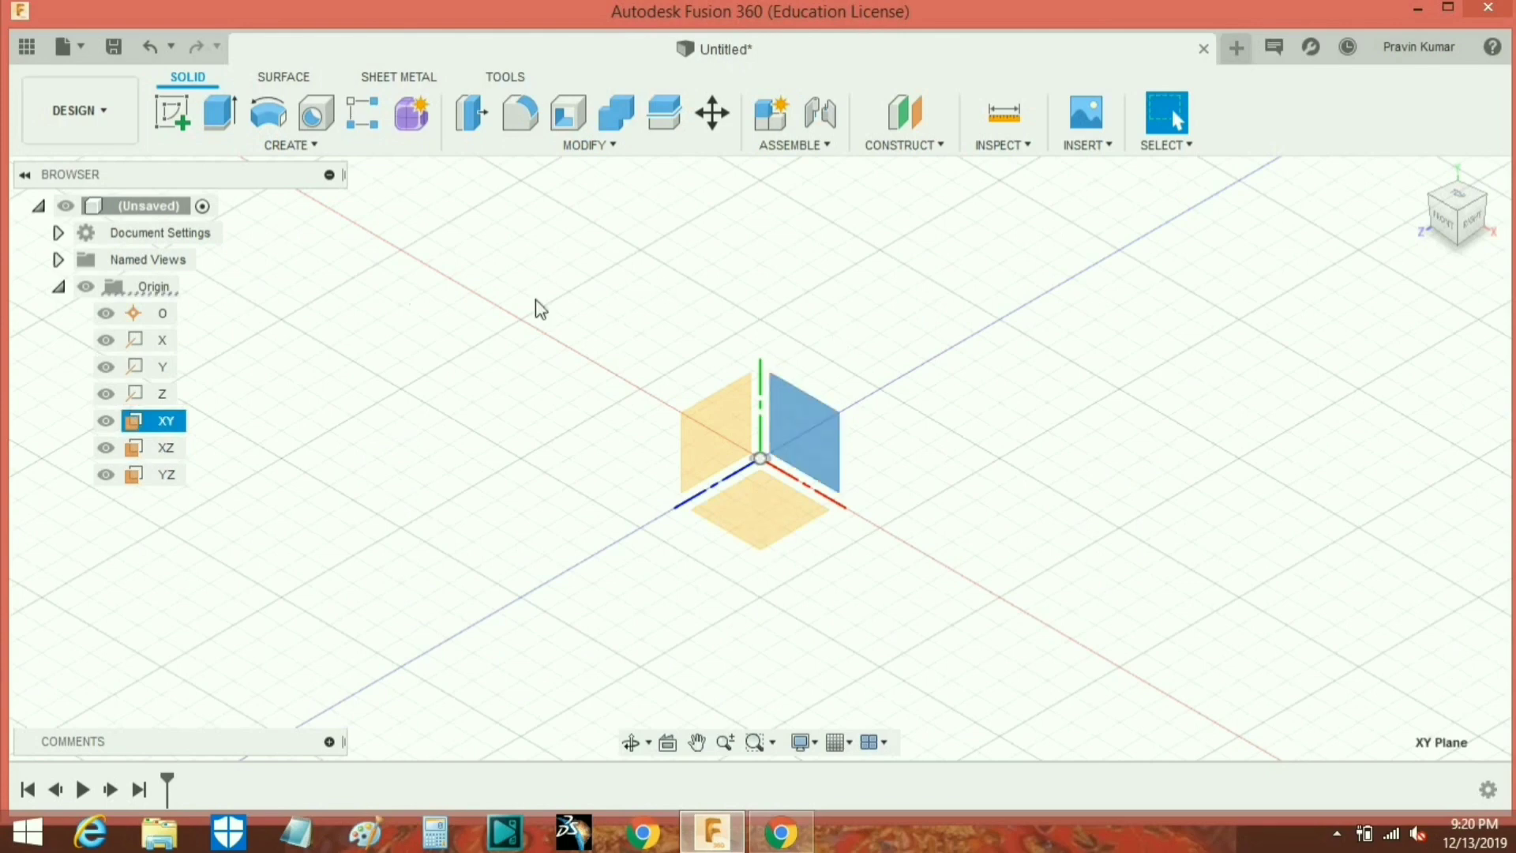
{"action": "left_click", "coordinate": [183, 120]}
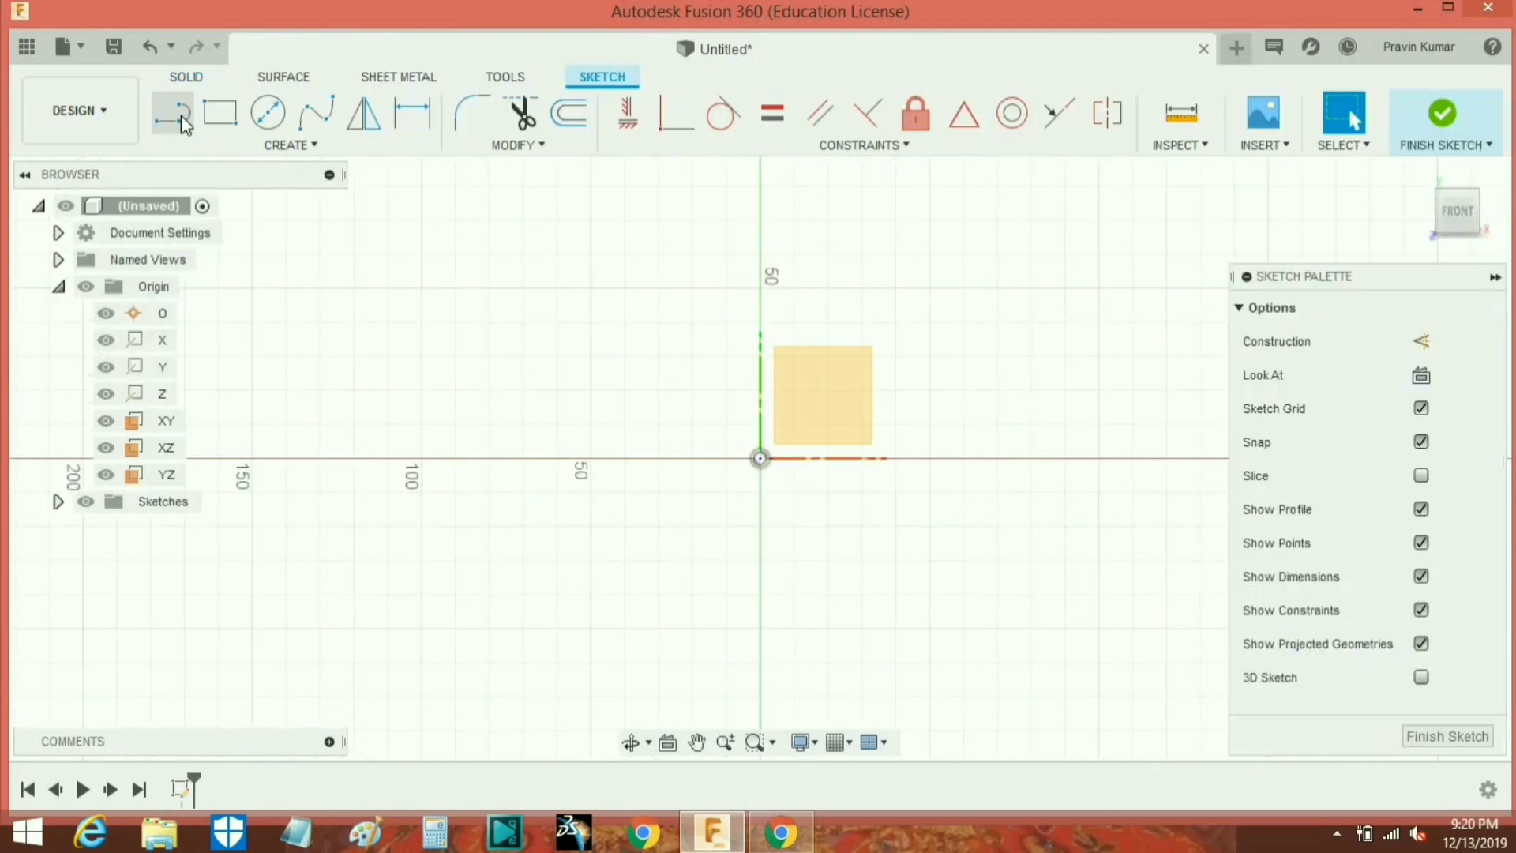
{"action": "left_click", "coordinate": [315, 148]}
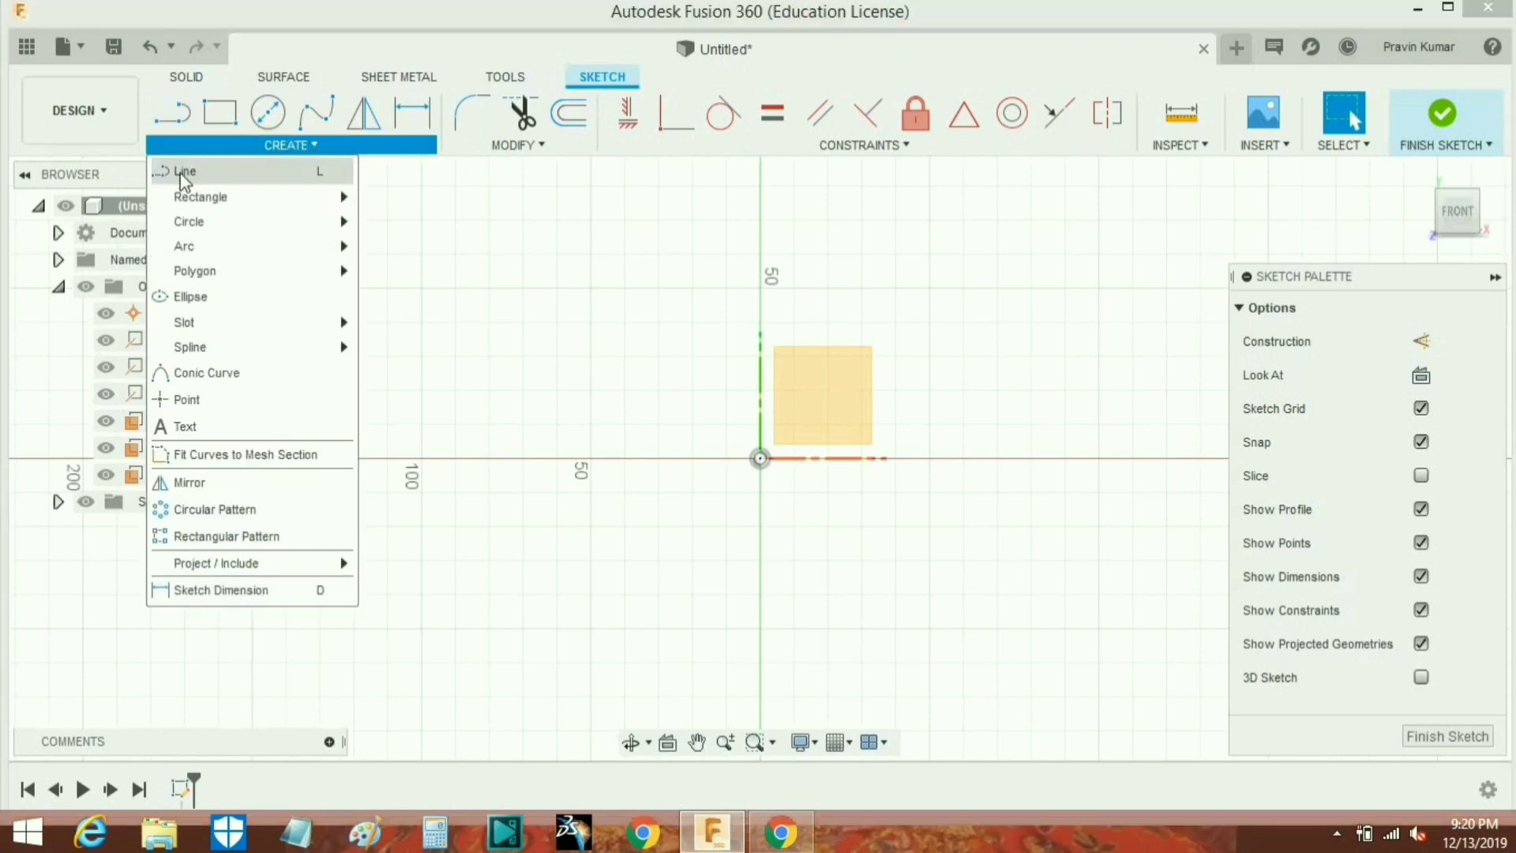
{"action": "mouse_move", "coordinate": [335, 218]}
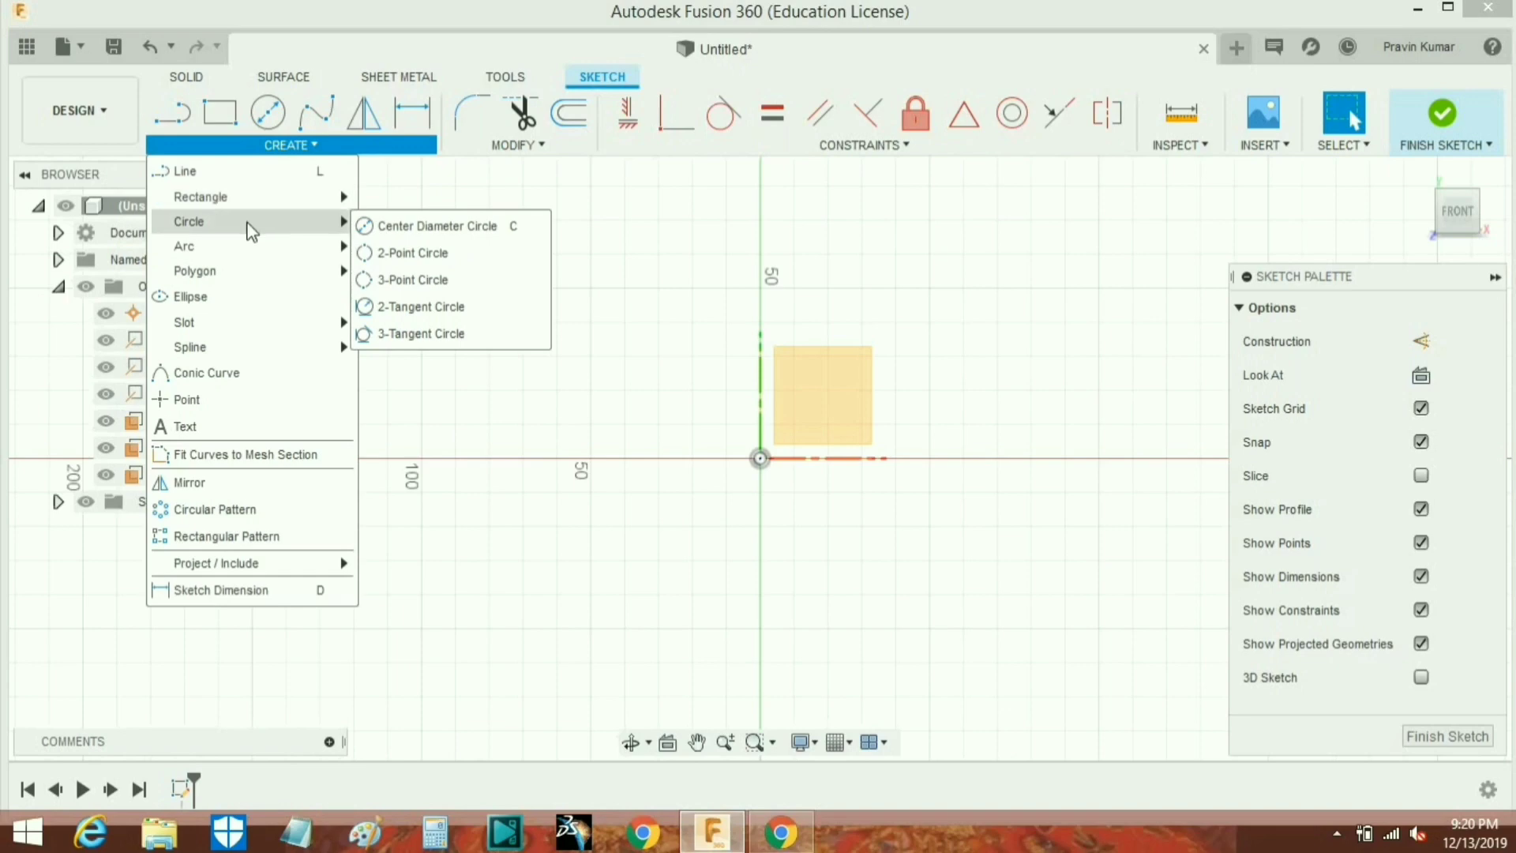
{"action": "mouse_move", "coordinate": [237, 254]}
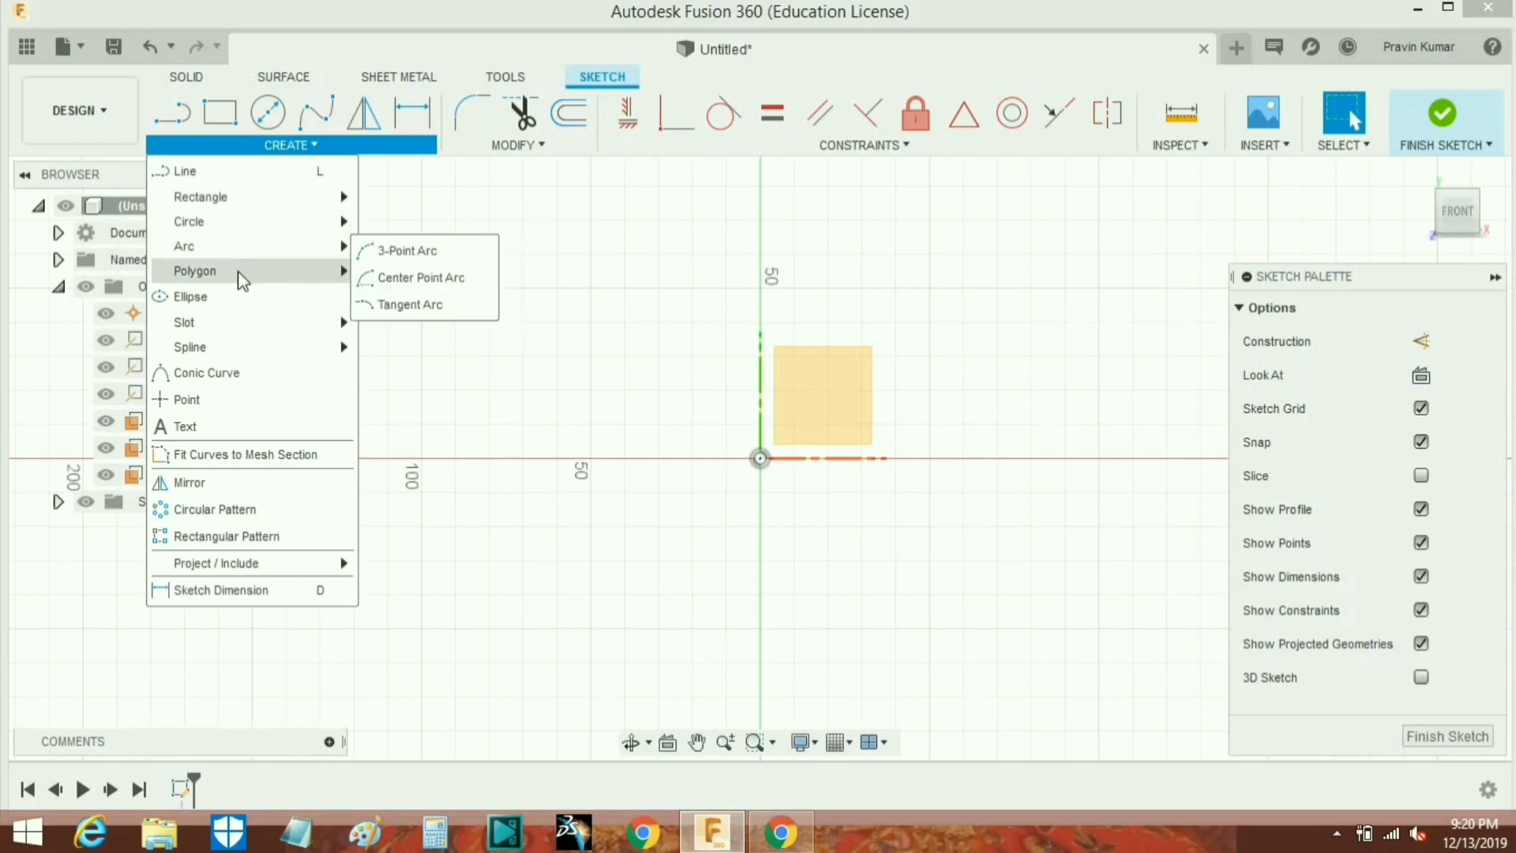
{"action": "mouse_move", "coordinate": [242, 281]}
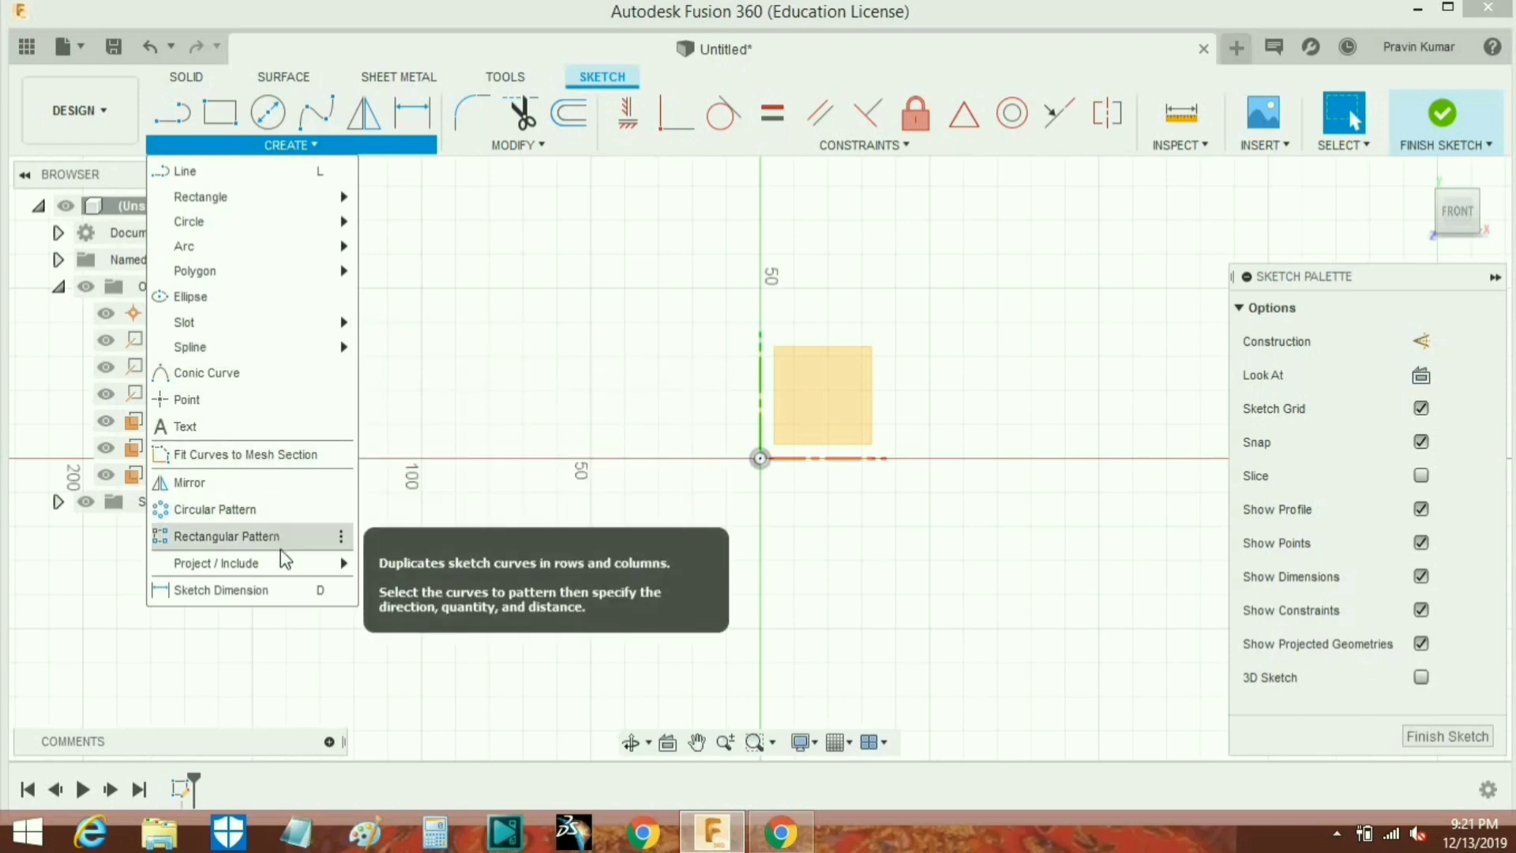
{"action": "mouse_move", "coordinate": [284, 564]}
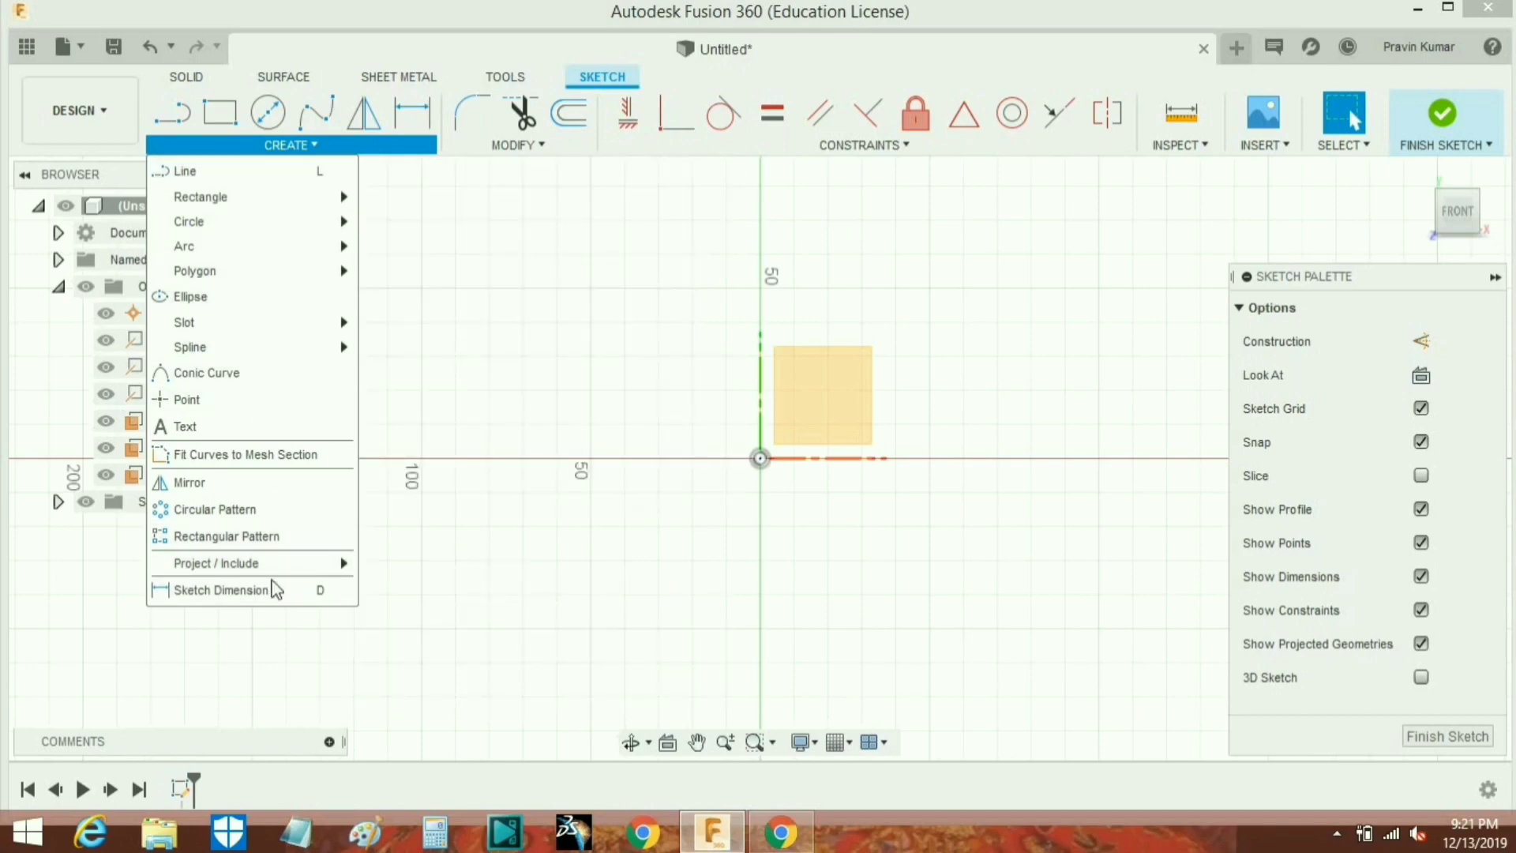
{"action": "left_click", "coordinate": [540, 147]}
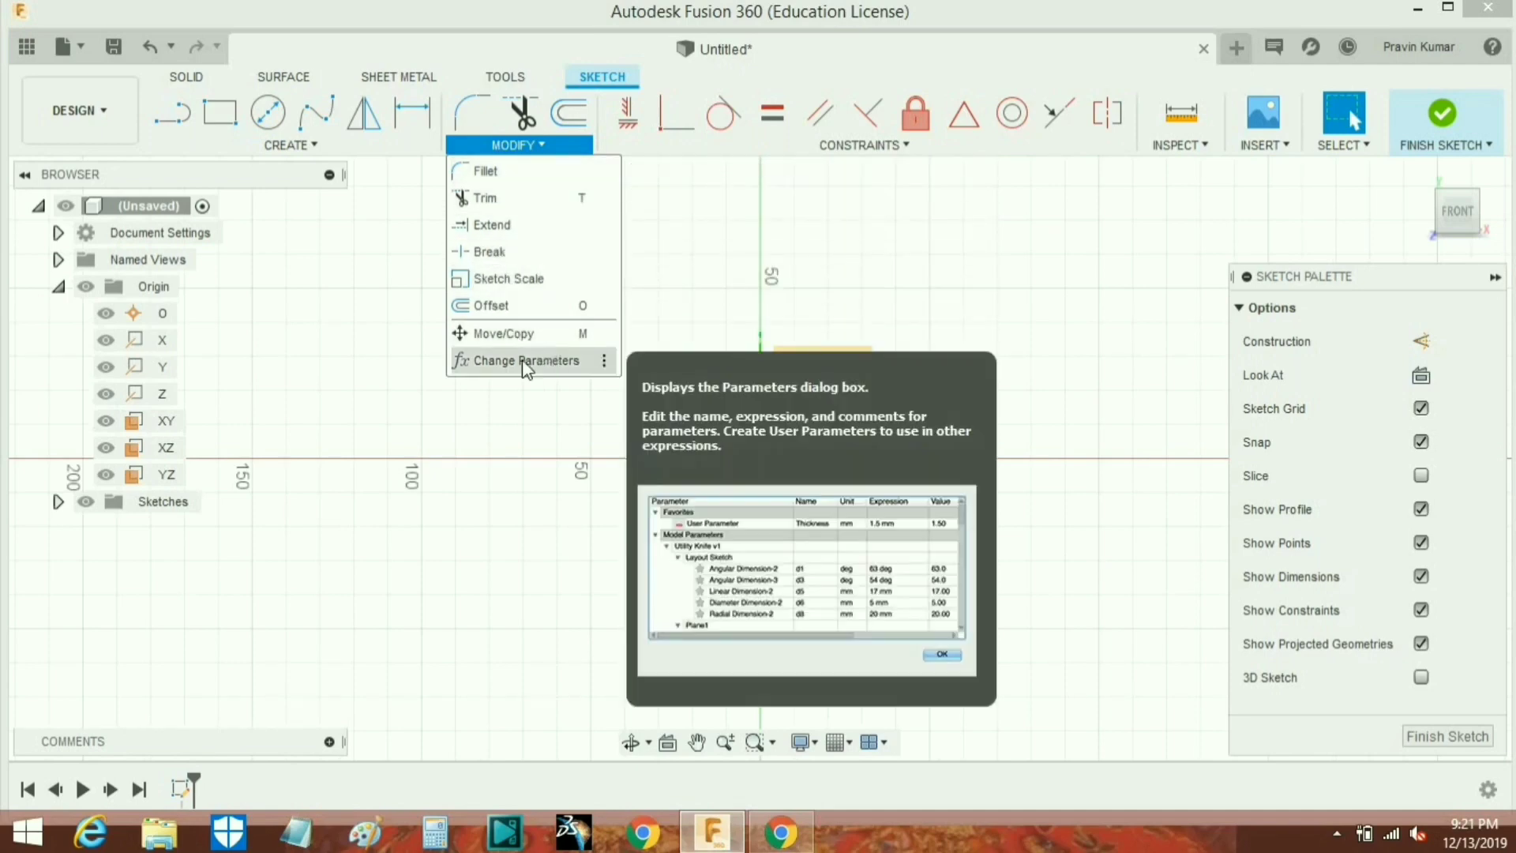
{"action": "left_click", "coordinate": [897, 150]}
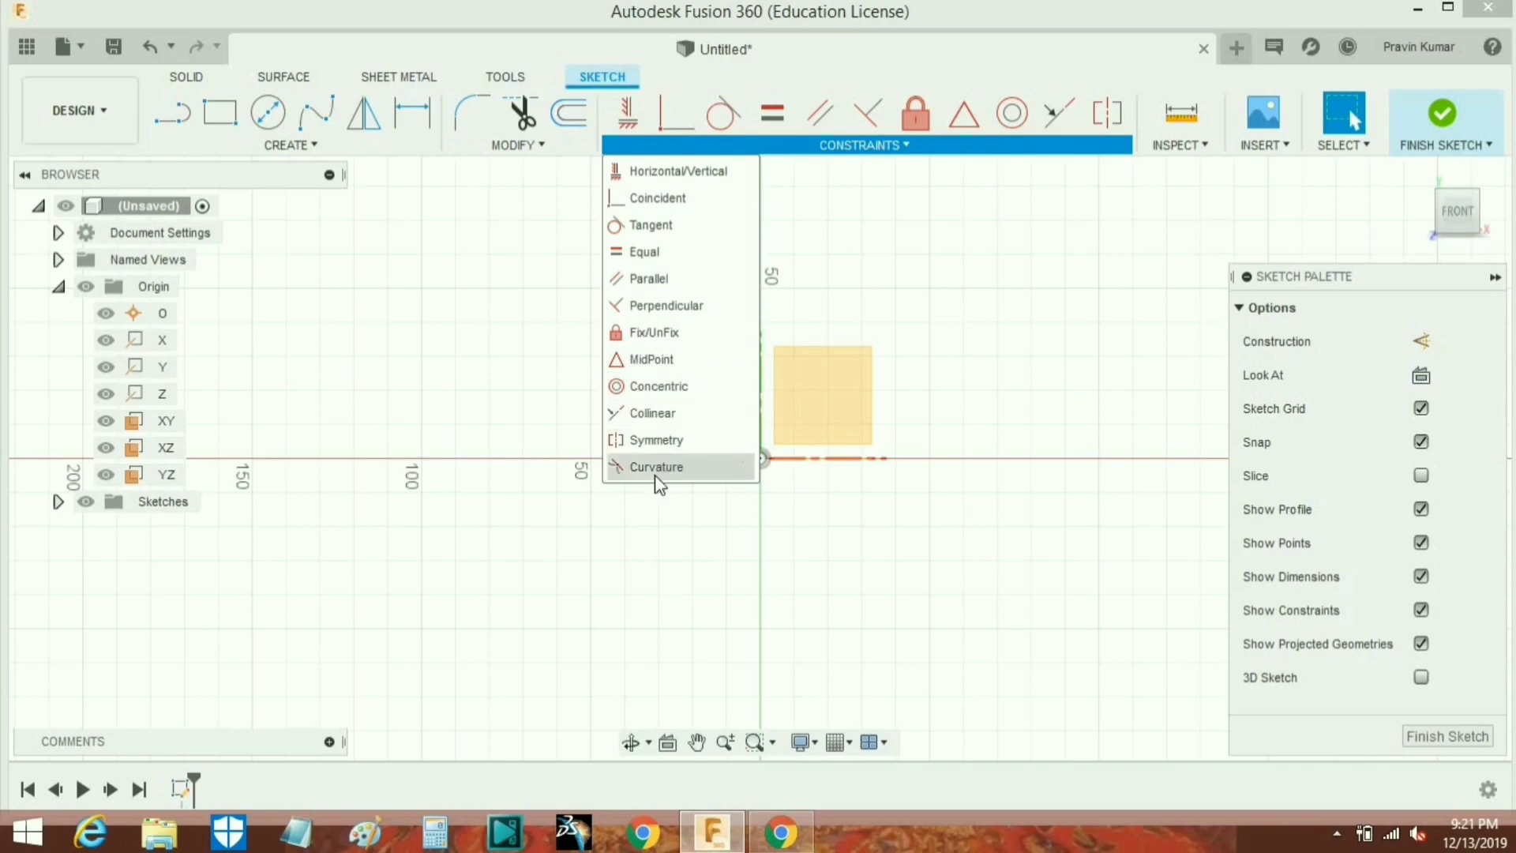
Draw a 120 mm line at 0 degrees from the origin along the X axis and place its dimension below it.
{"action": "left_click", "coordinate": [780, 831]}
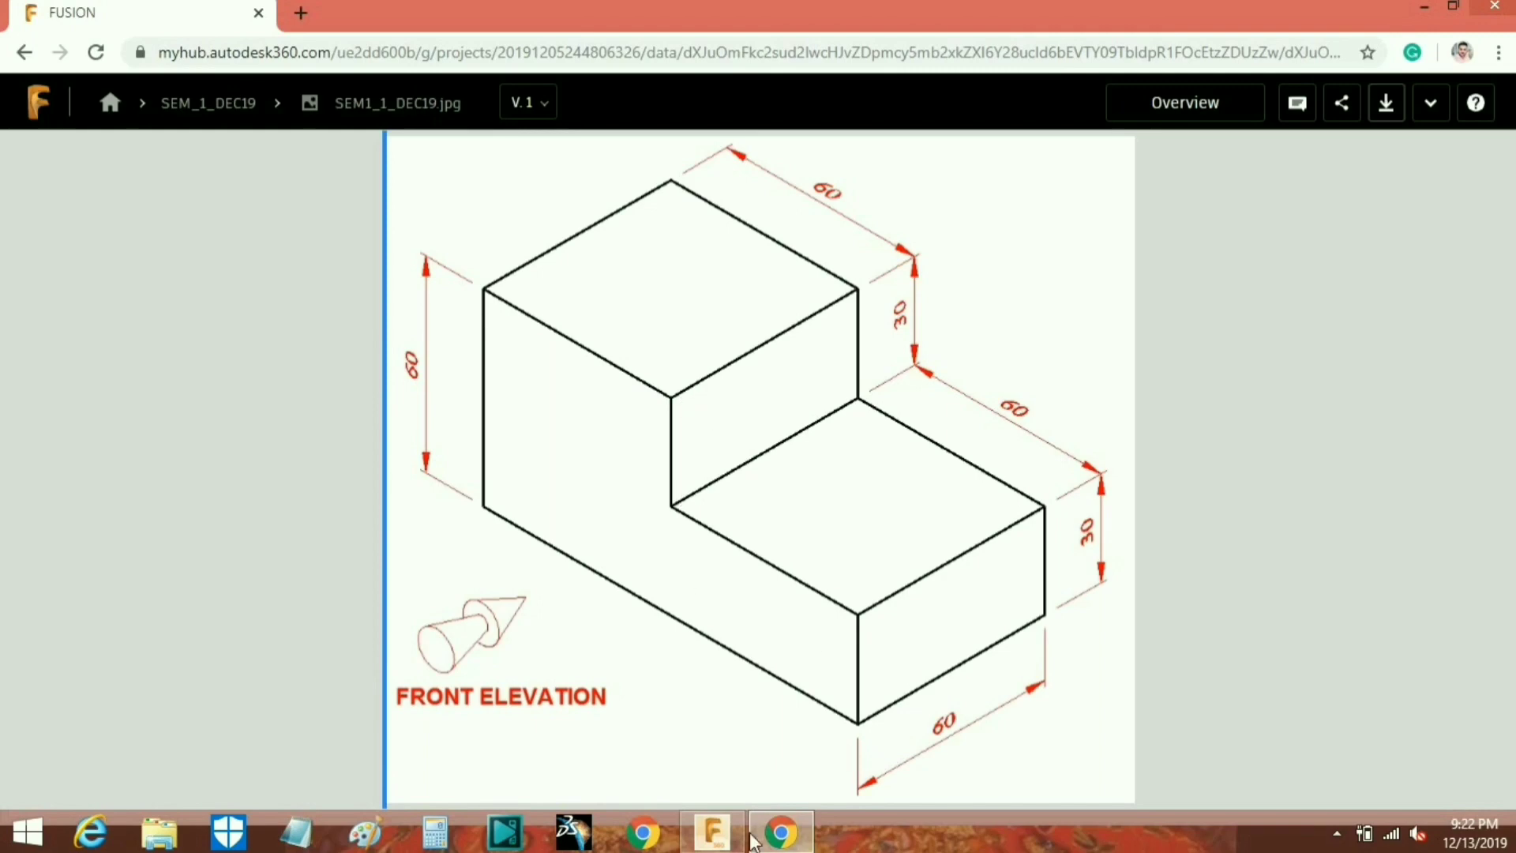
{"action": "left_click", "coordinate": [713, 831]}
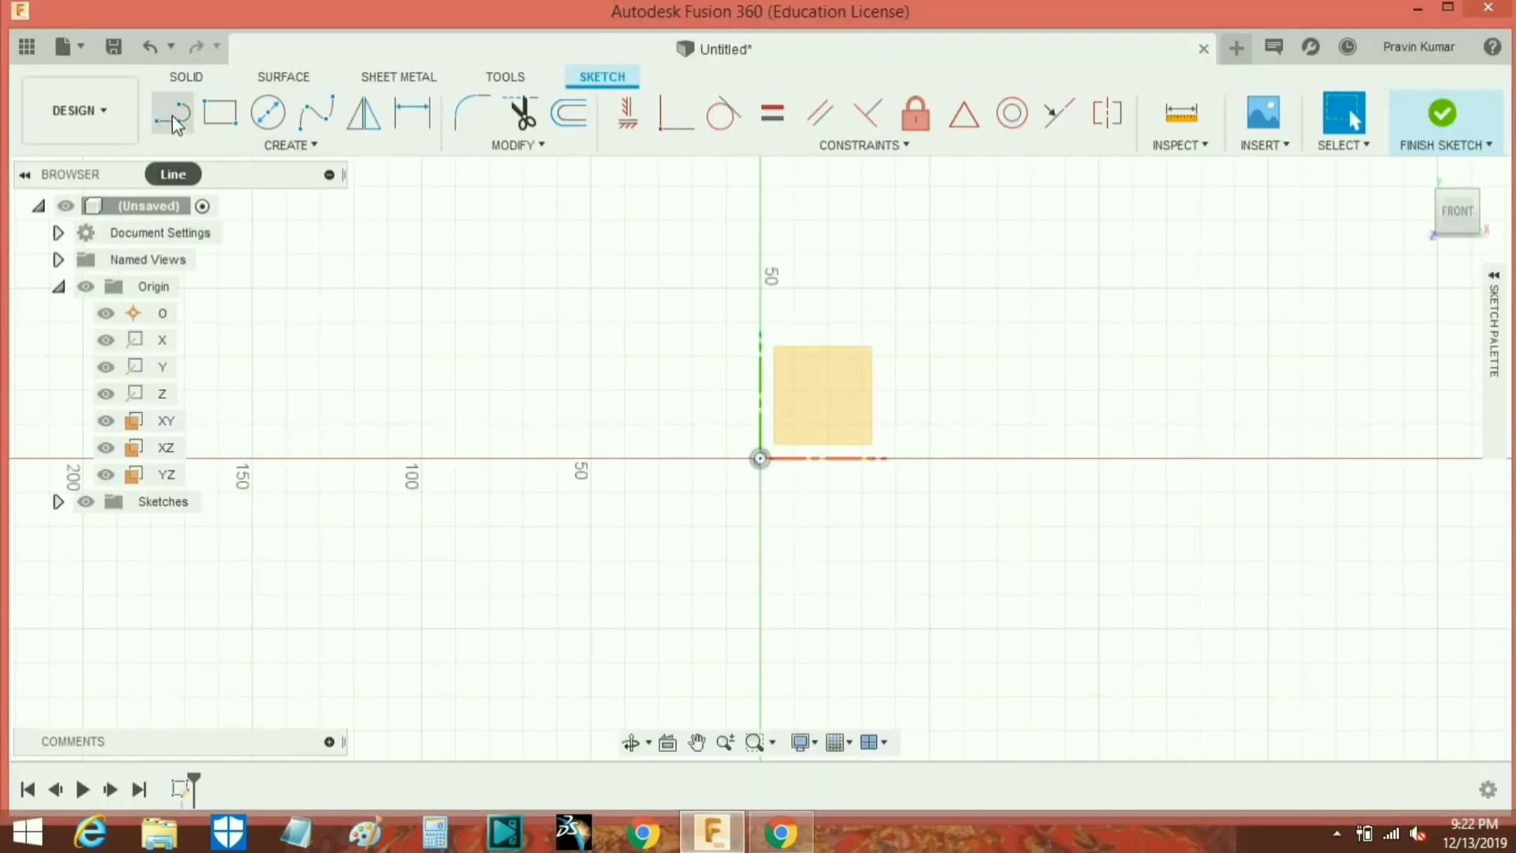
{"action": "left_click", "coordinate": [173, 119]}
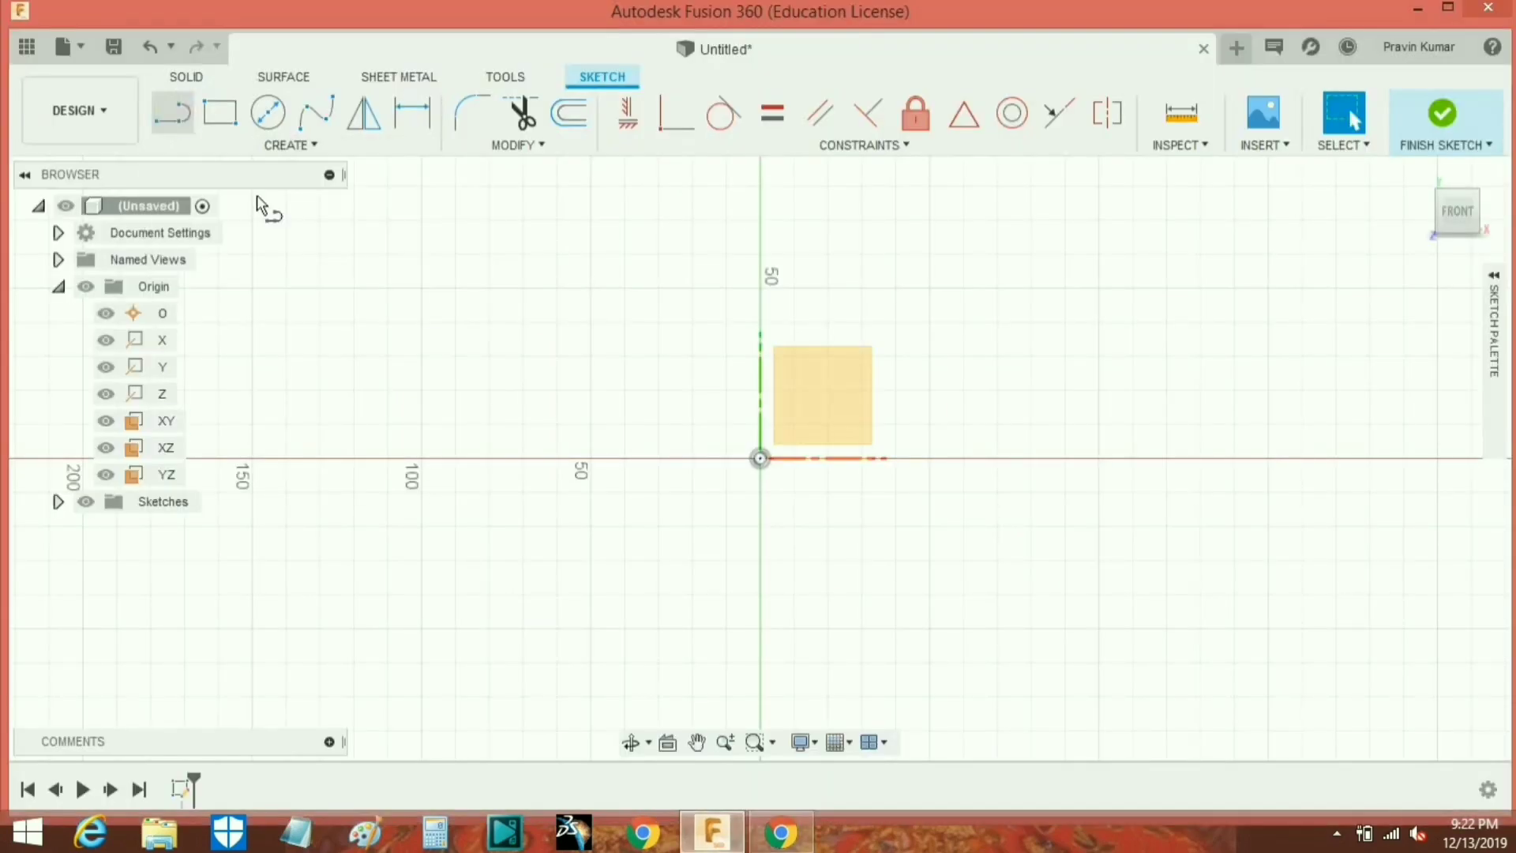
{"action": "left_click", "coordinate": [759, 458]}
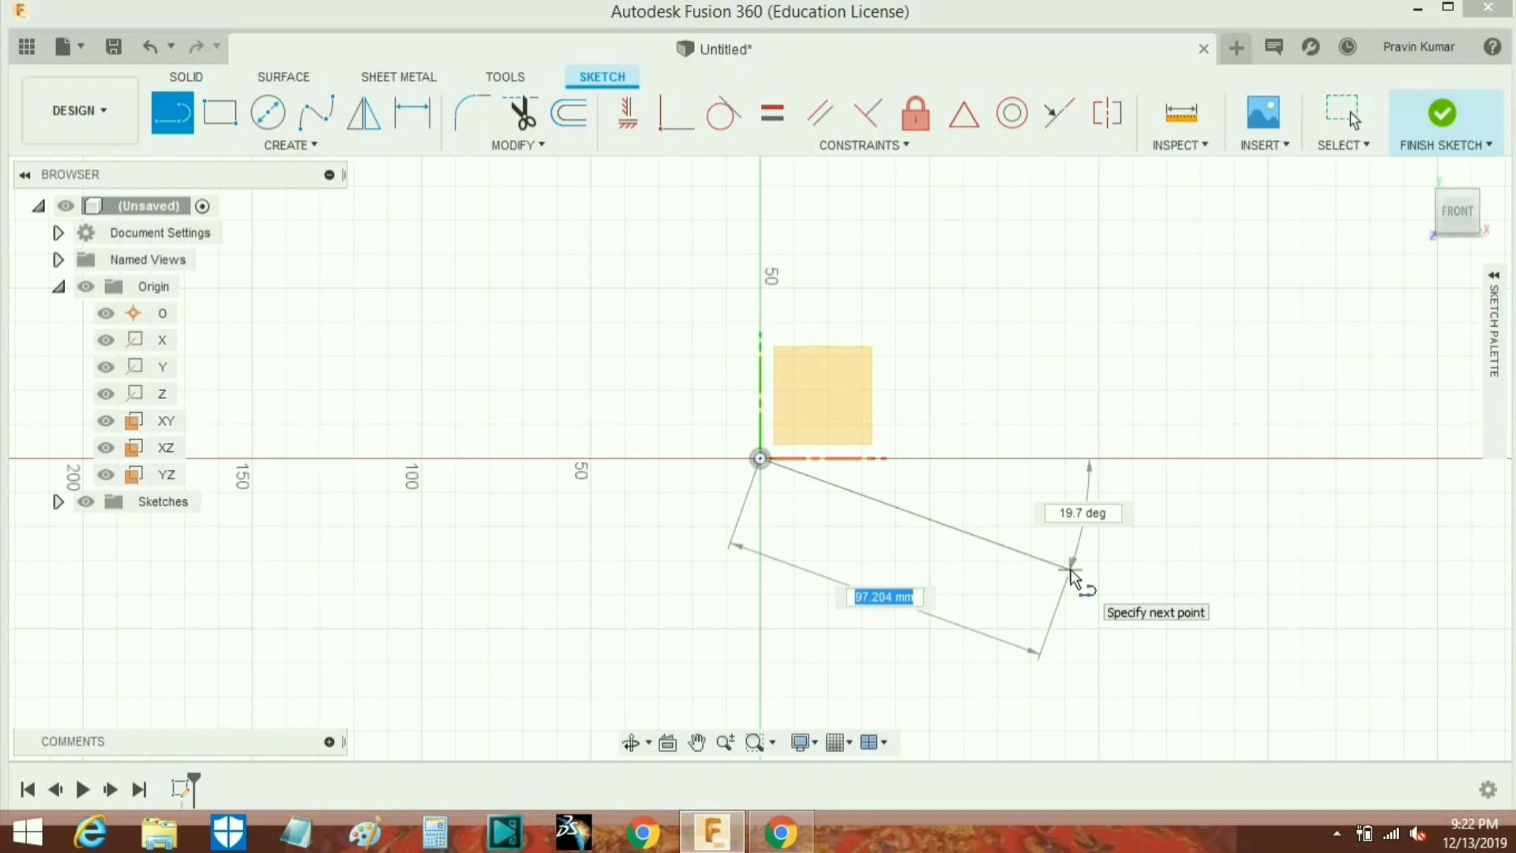
{"action": "key", "text": "Tab"}
{"action": "key", "text": "Tab"}
{"action": "key", "text": "Tab"}
{"action": "key", "text": "Tab"}
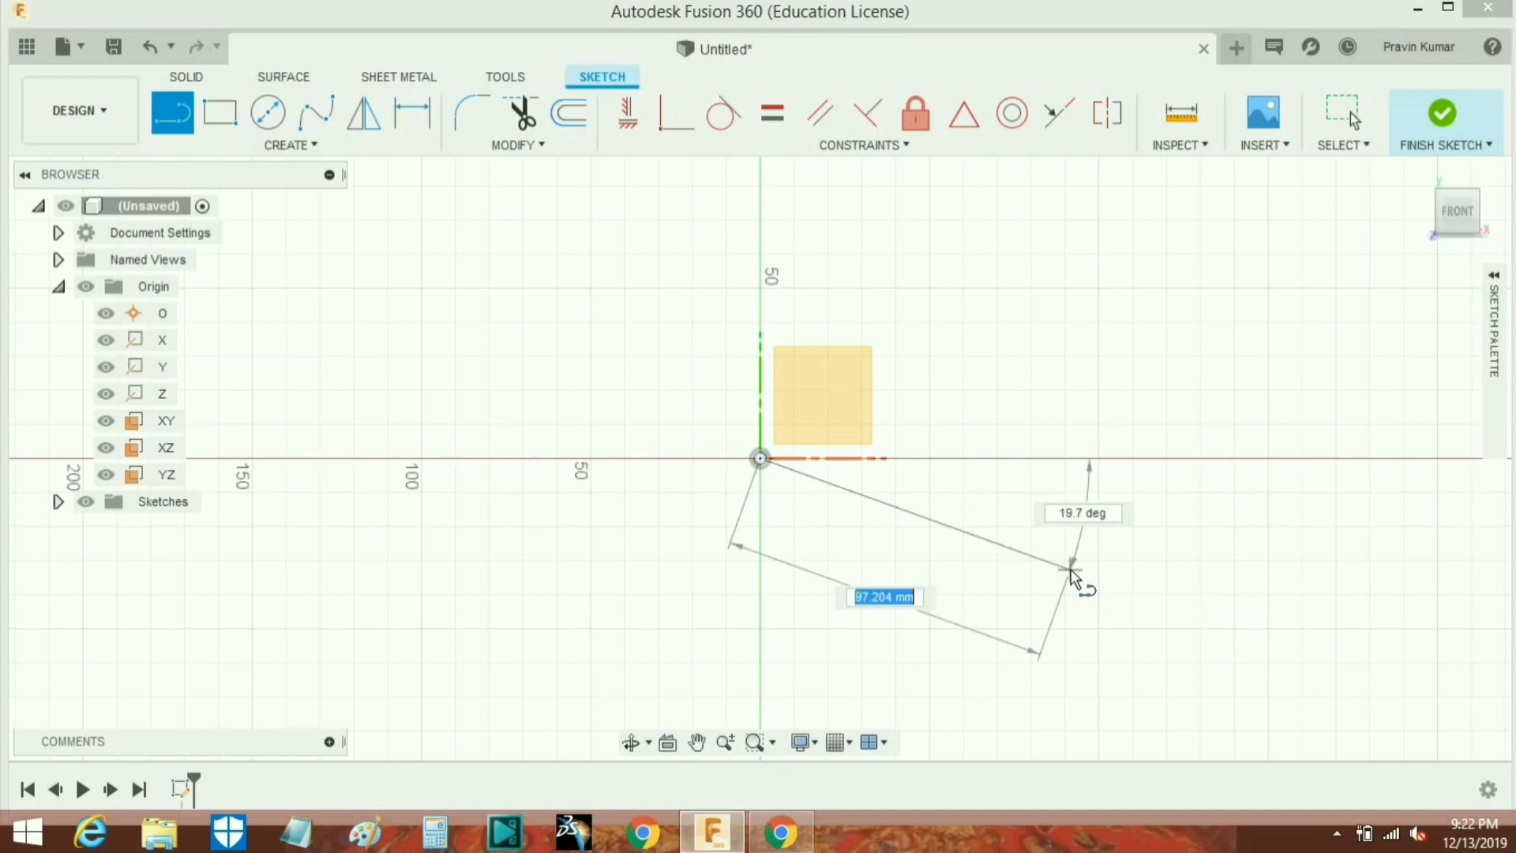
{"action": "key", "text": "Tab"}
{"action": "key", "text": "Tab"}
{"action": "type", "text": "12"}
{"action": "key", "text": "Tab"}
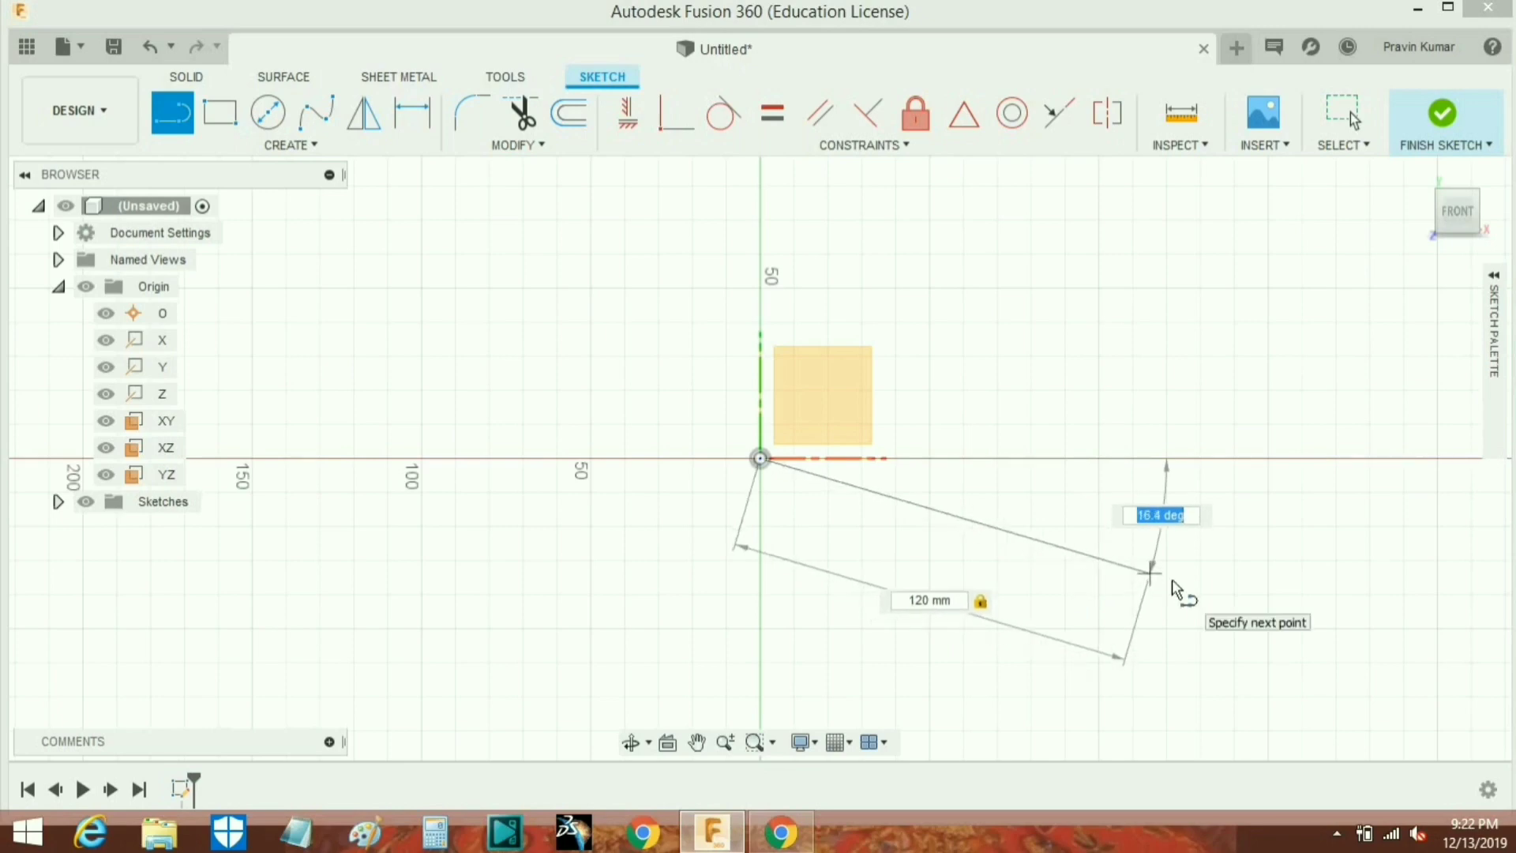
{"action": "type", "text": "0"}
{"action": "key", "text": "Tab"}
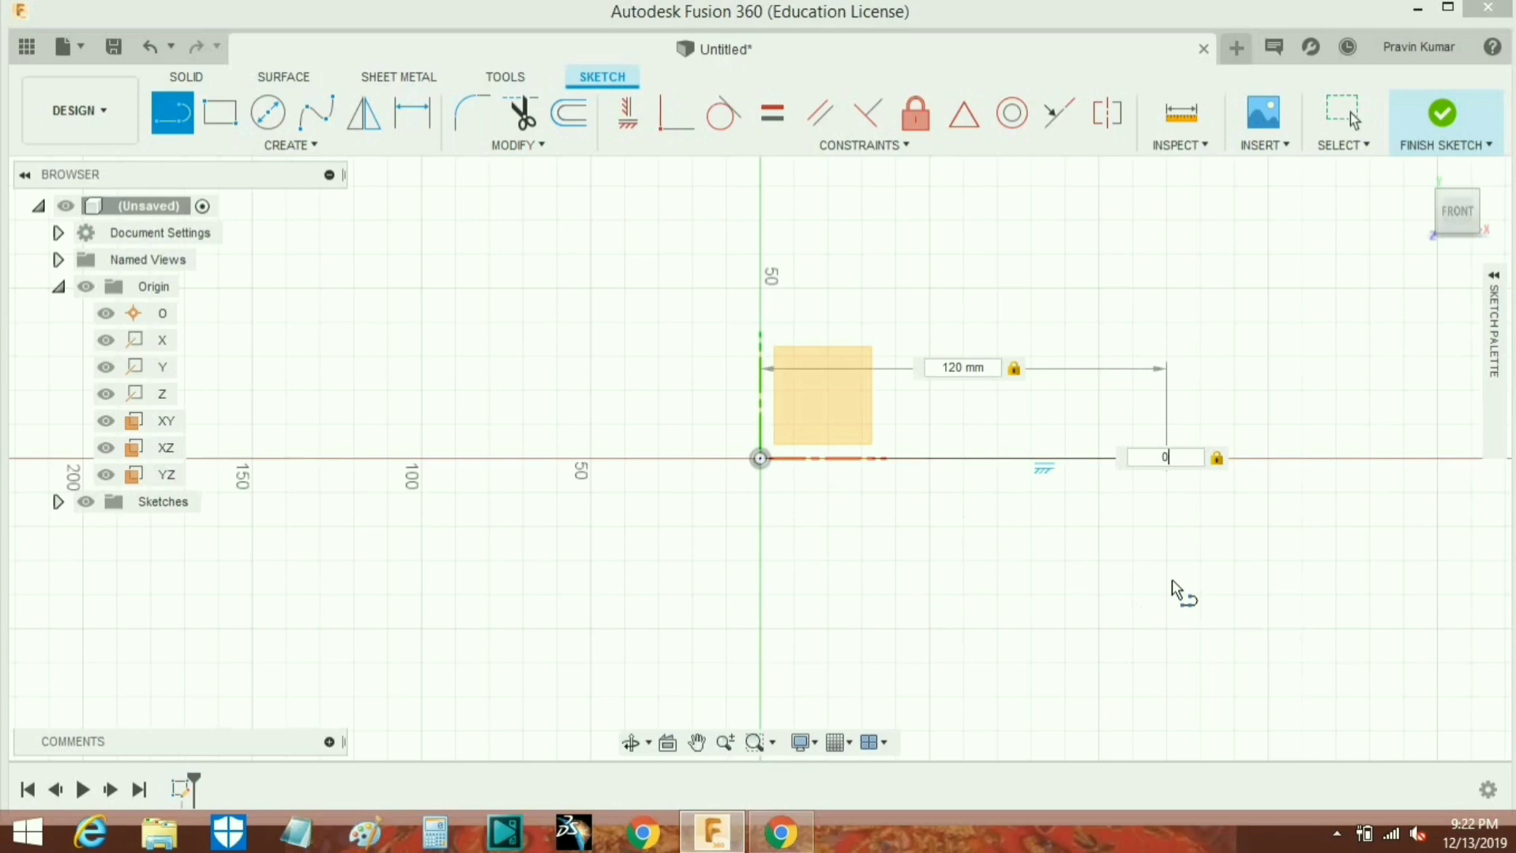
{"action": "key", "text": "Return"}
{"action": "key", "text": "Escape"}
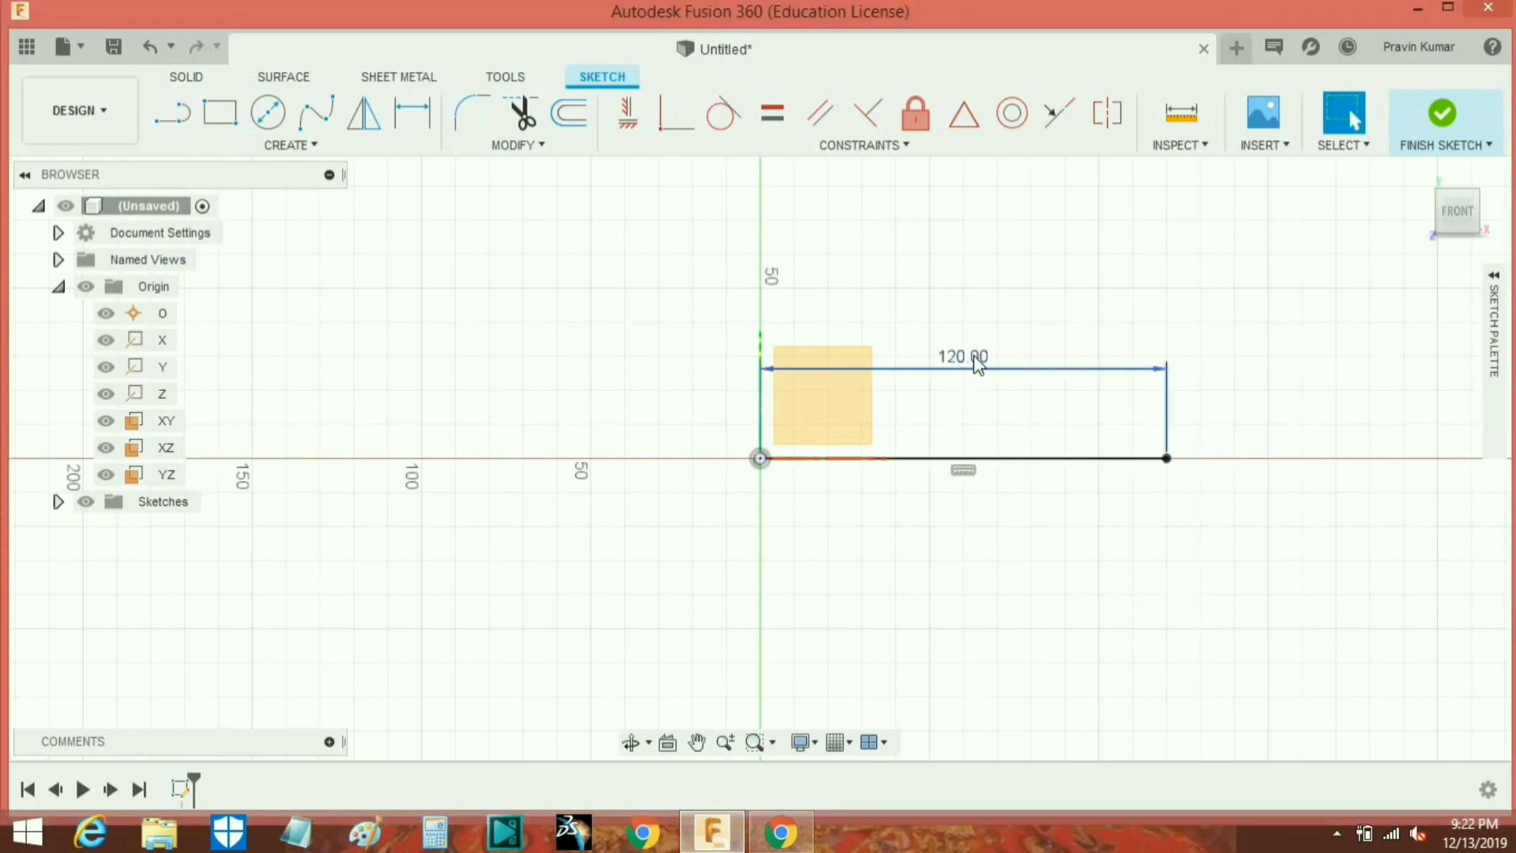
{"action": "left_click", "coordinate": [984, 509]}
{"action": "left_click_drag", "start_coordinate": [960, 529], "coordinate": [973, 529]}
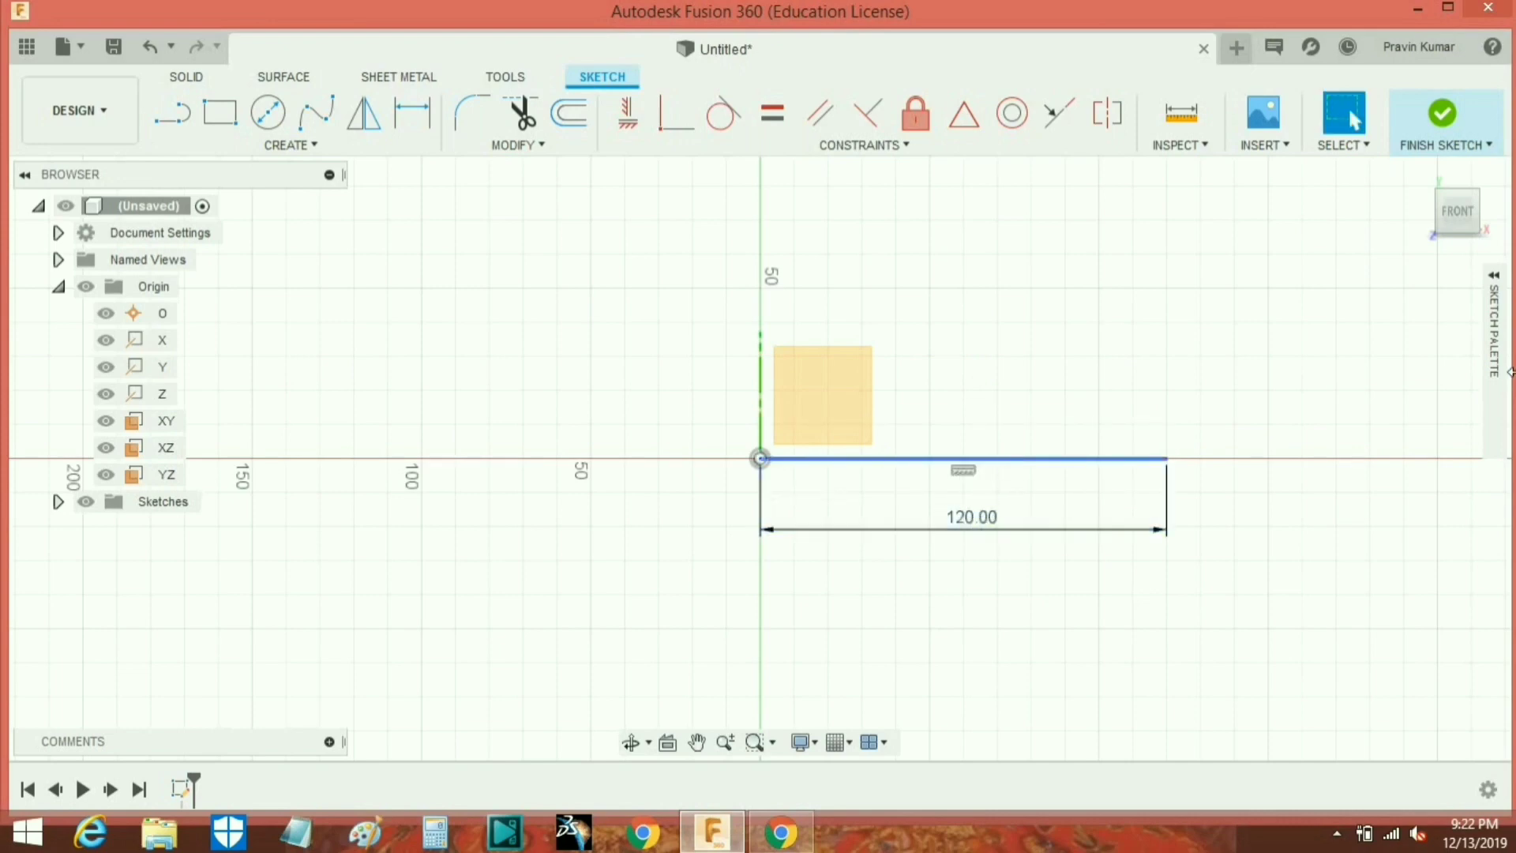
Draw a 30 mm vertical line up from the free end of the 120 mm base line, then a 60 mm horizontal line back toward the Y axis.
{"action": "middle_click_drag", "start_coordinate": [1158, 590], "coordinate": [1014, 608]}
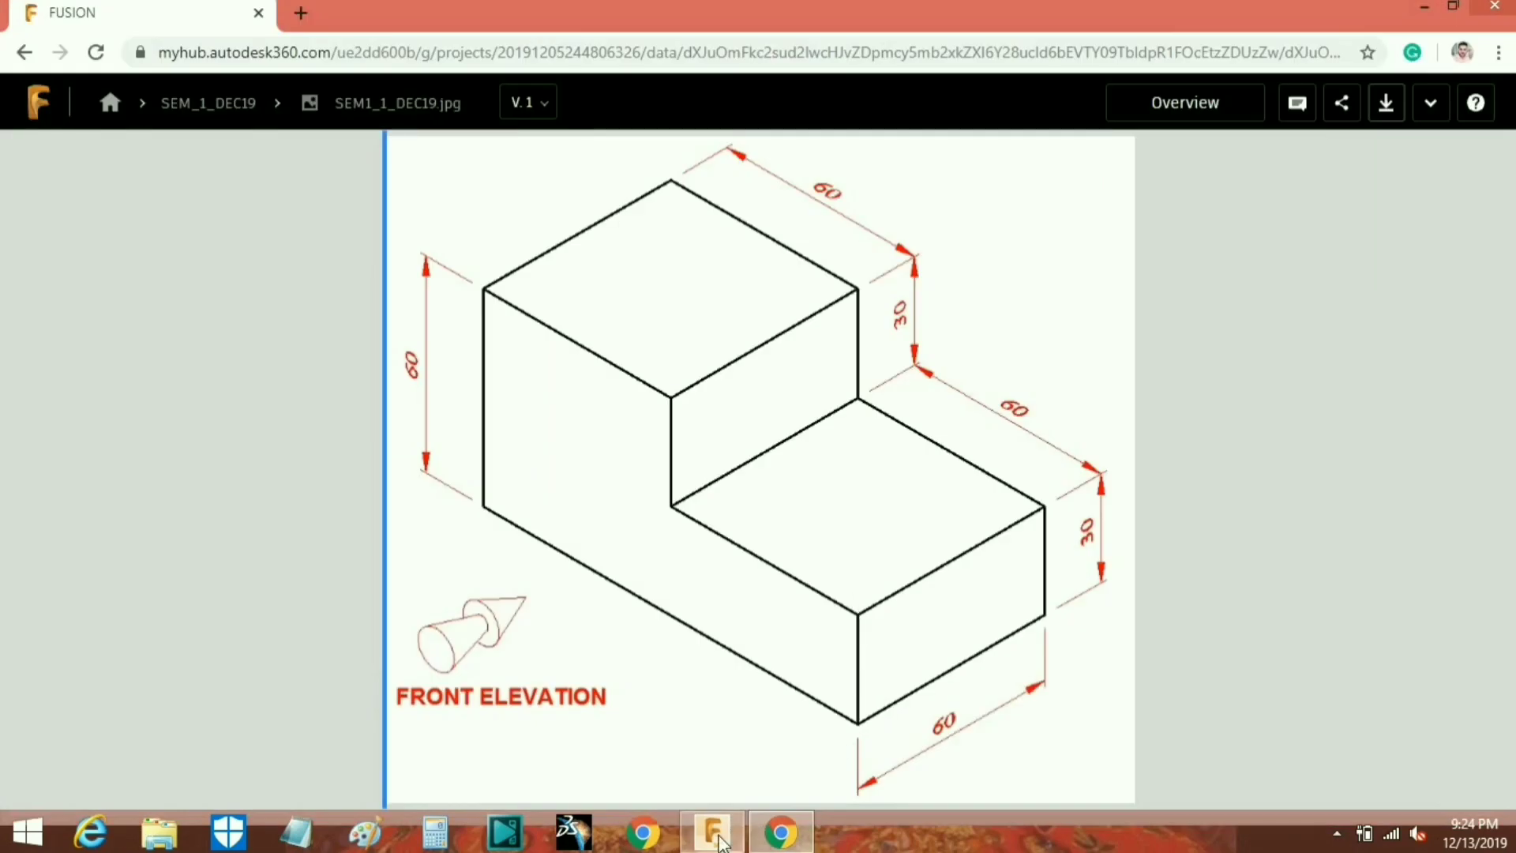
{"action": "left_click", "coordinate": [715, 835]}
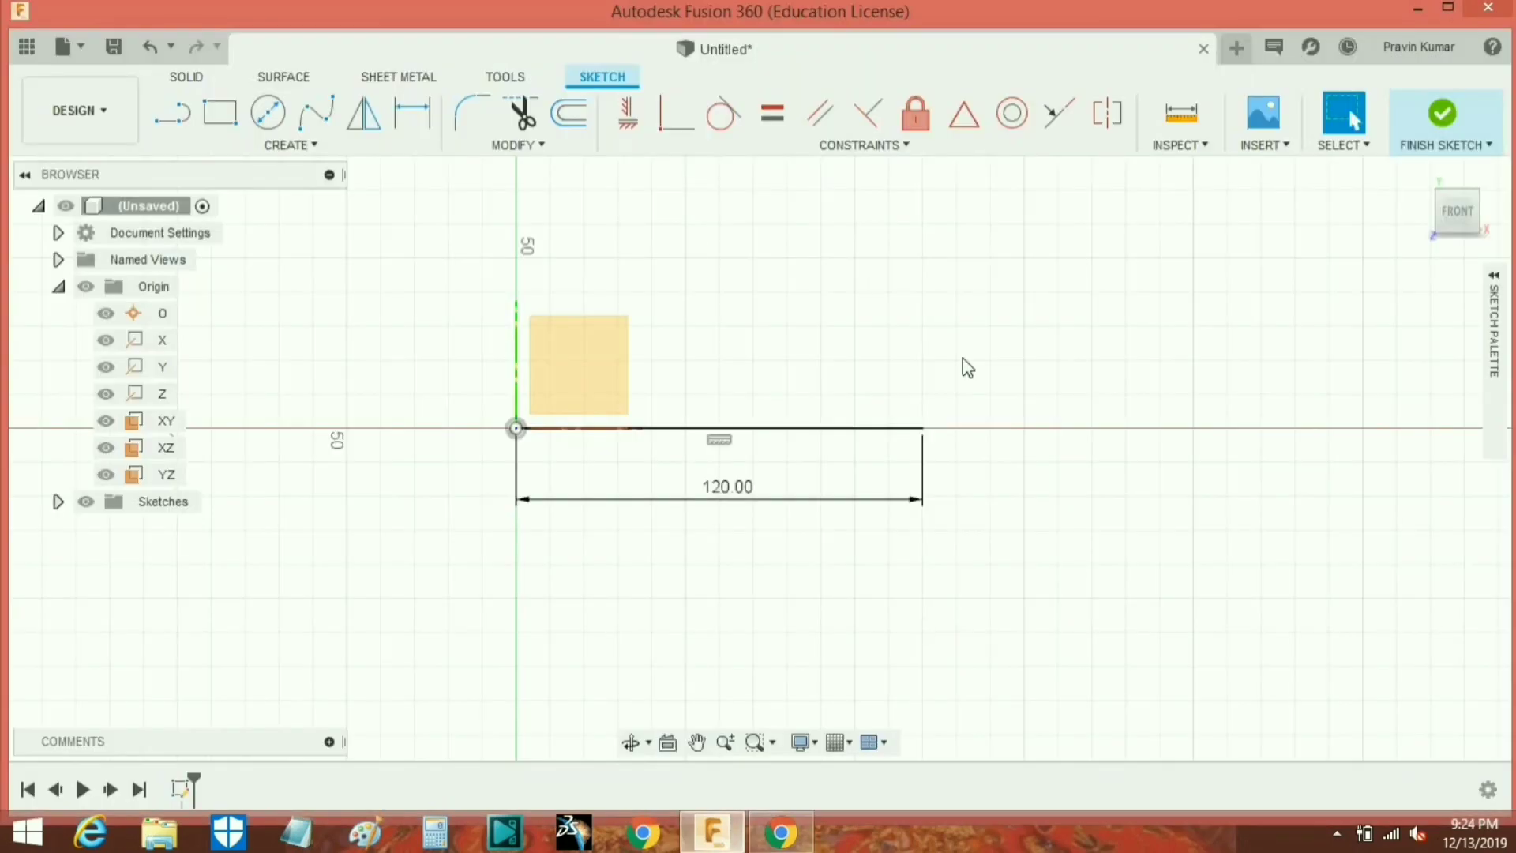
{"action": "left_click", "coordinate": [173, 113]}
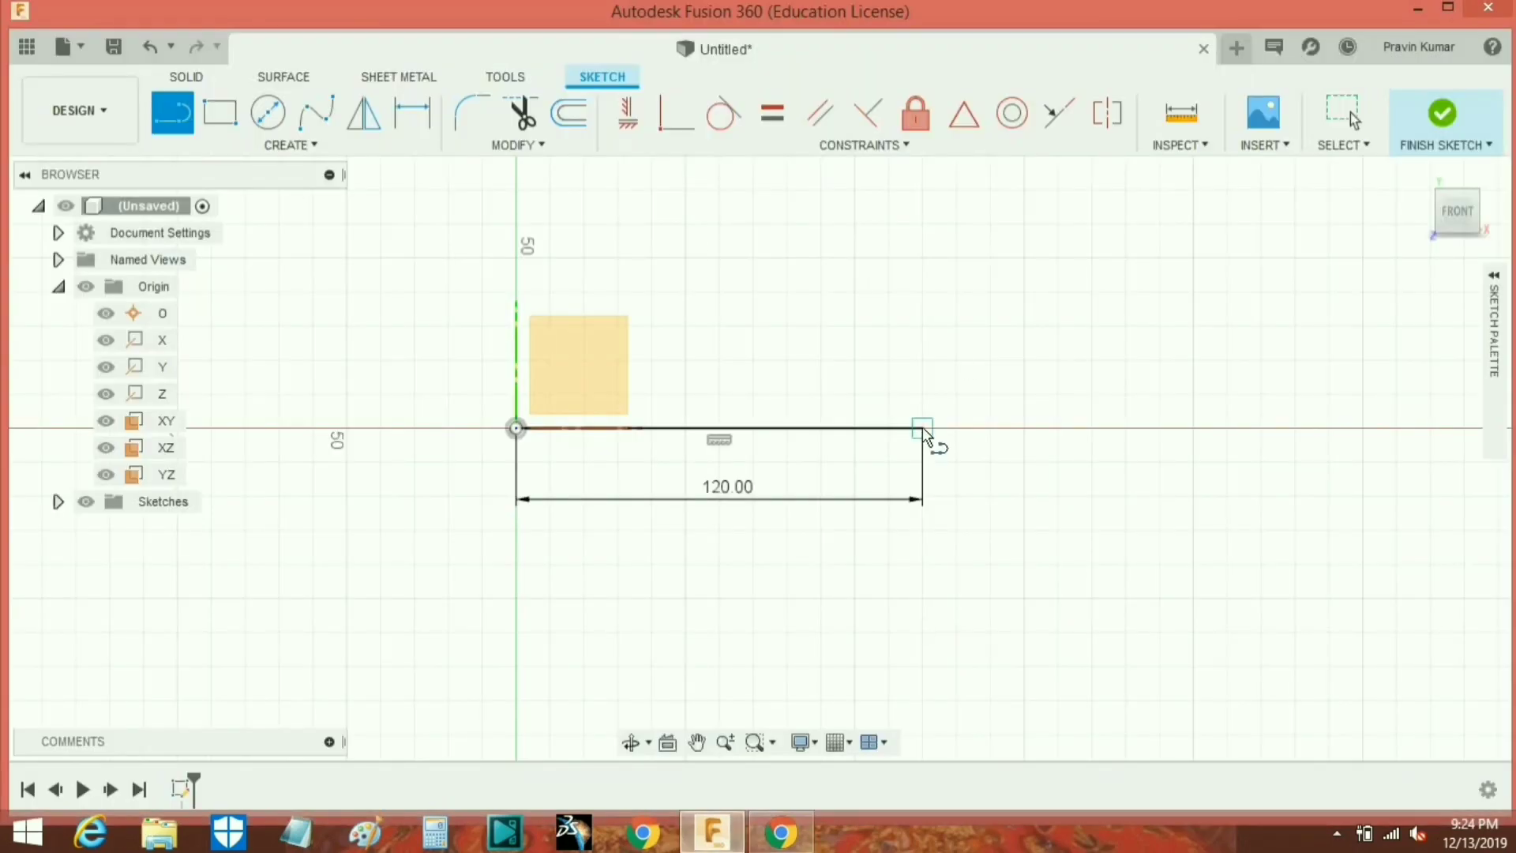
{"action": "left_click", "coordinate": [923, 429]}
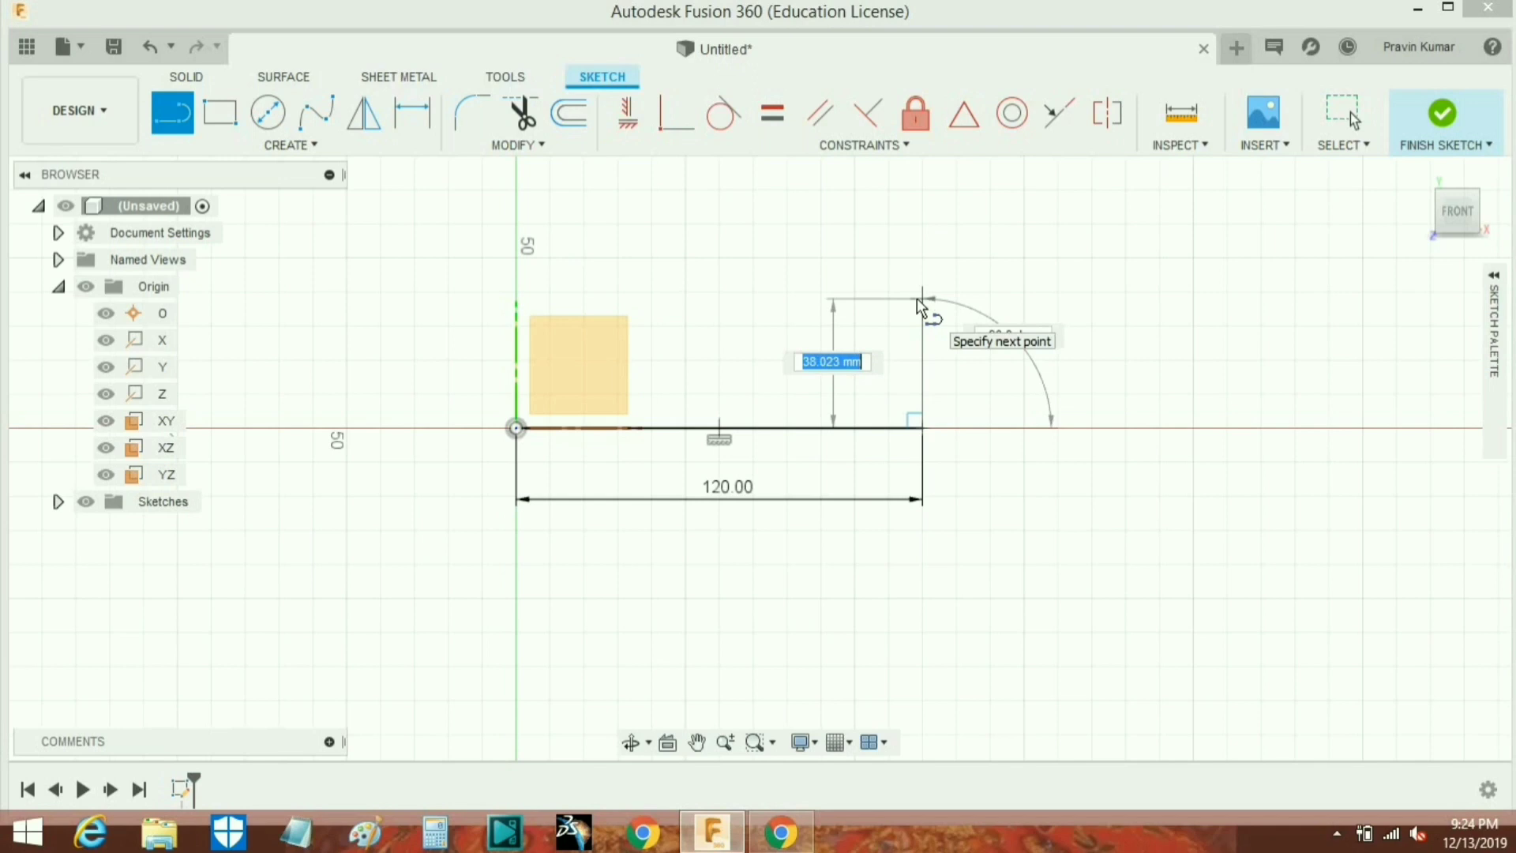
{"action": "type", "text": "30"}
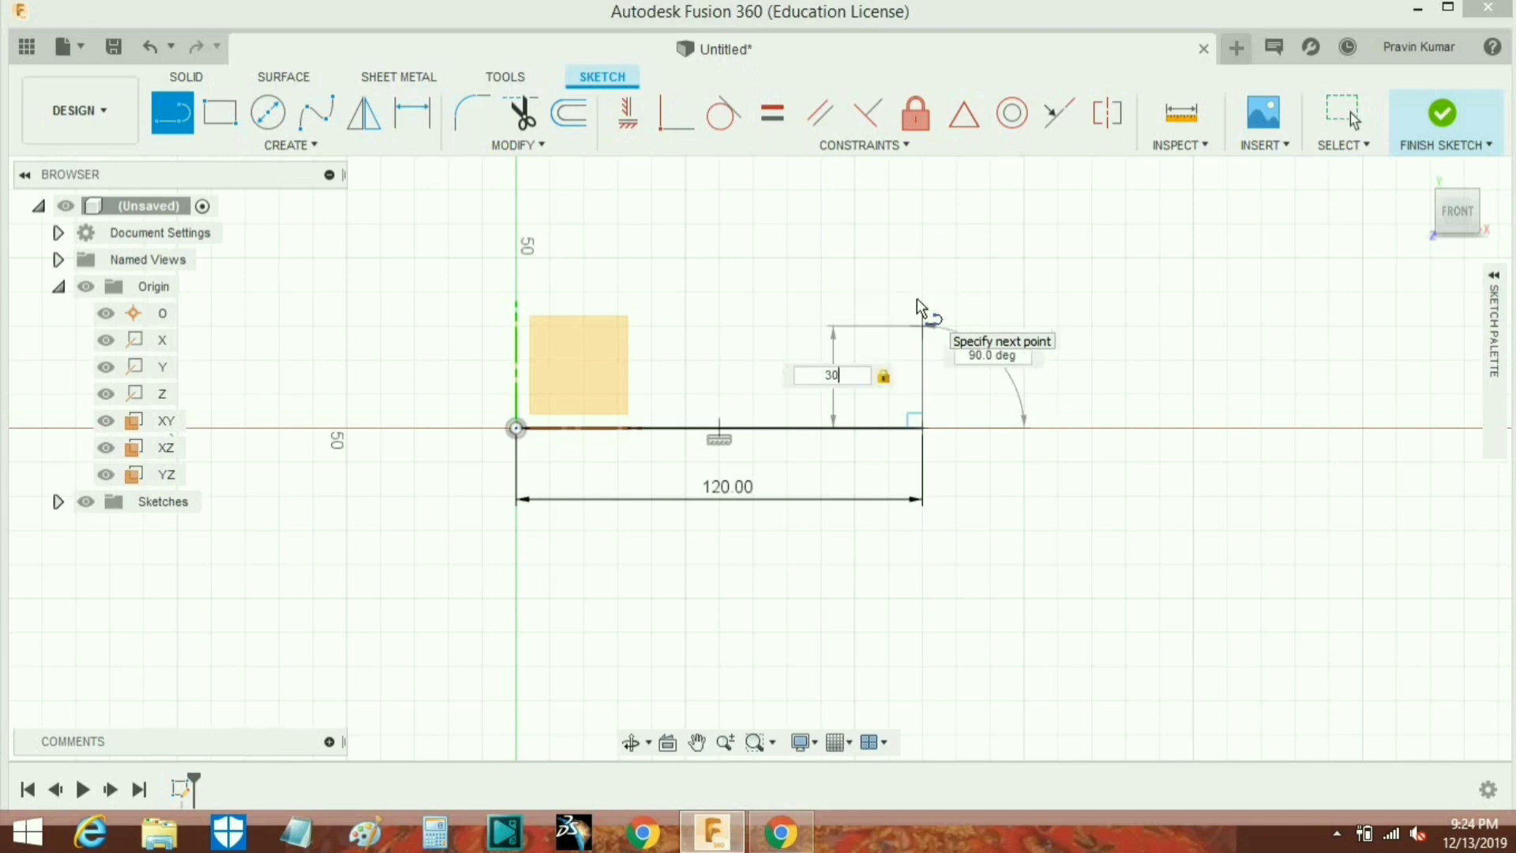
{"action": "key", "text": "Return"}
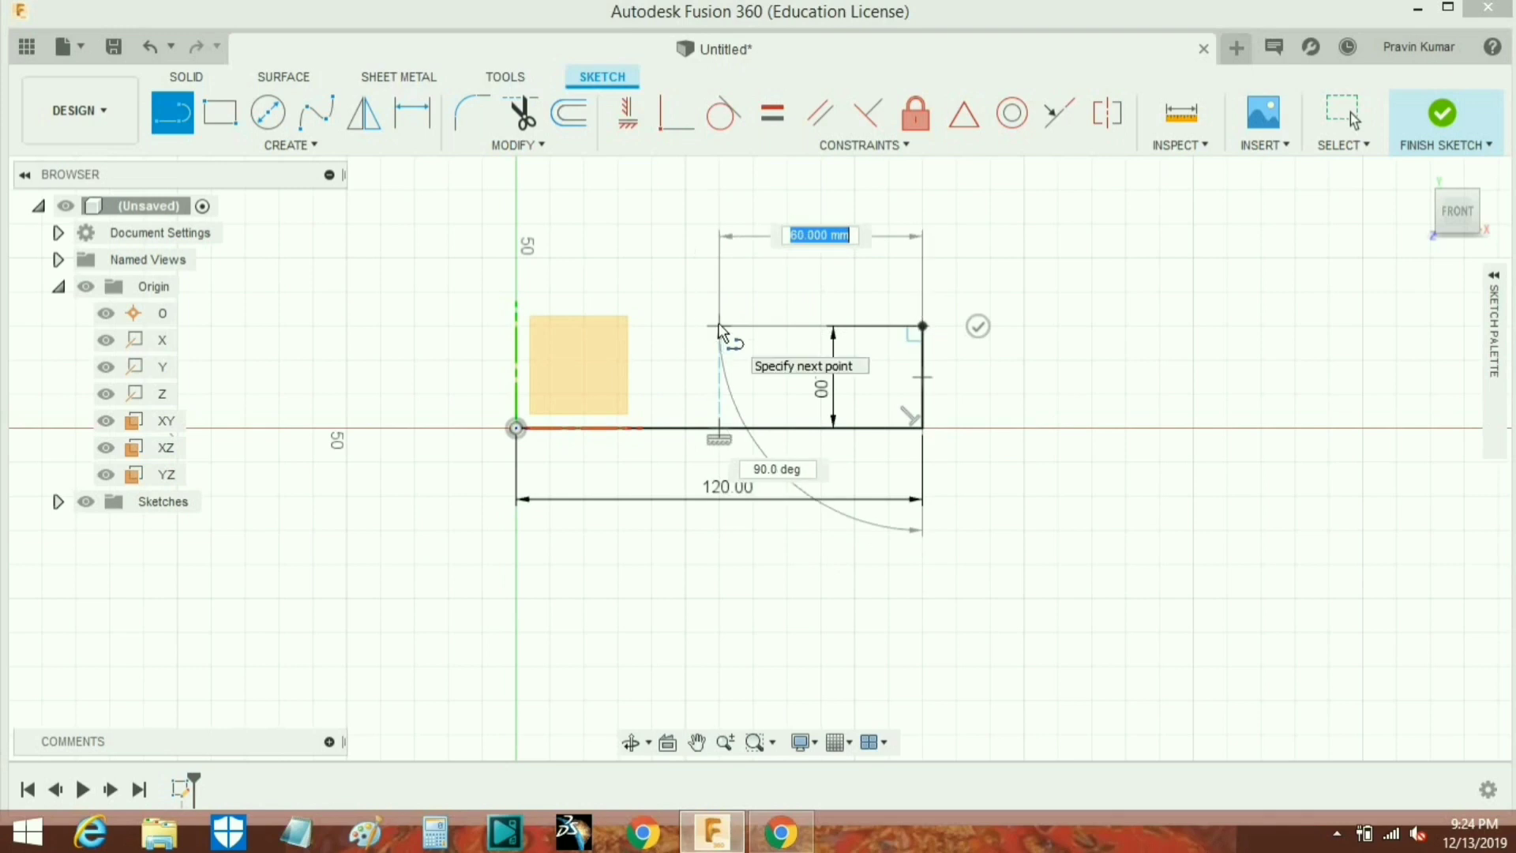
{"action": "type", "text": "60"}
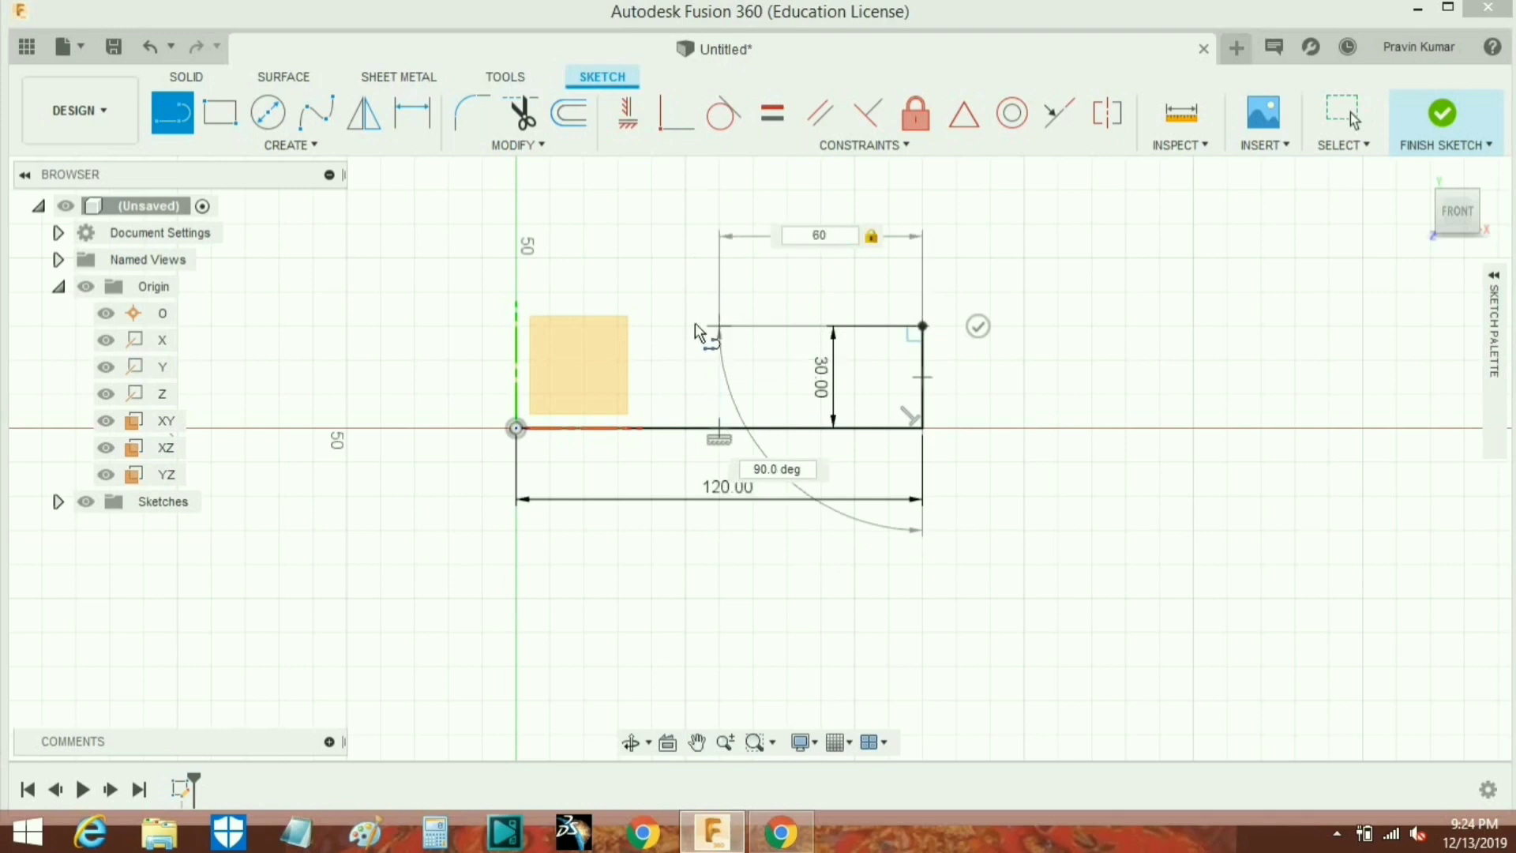
{"action": "left_click", "coordinate": [719, 325]}
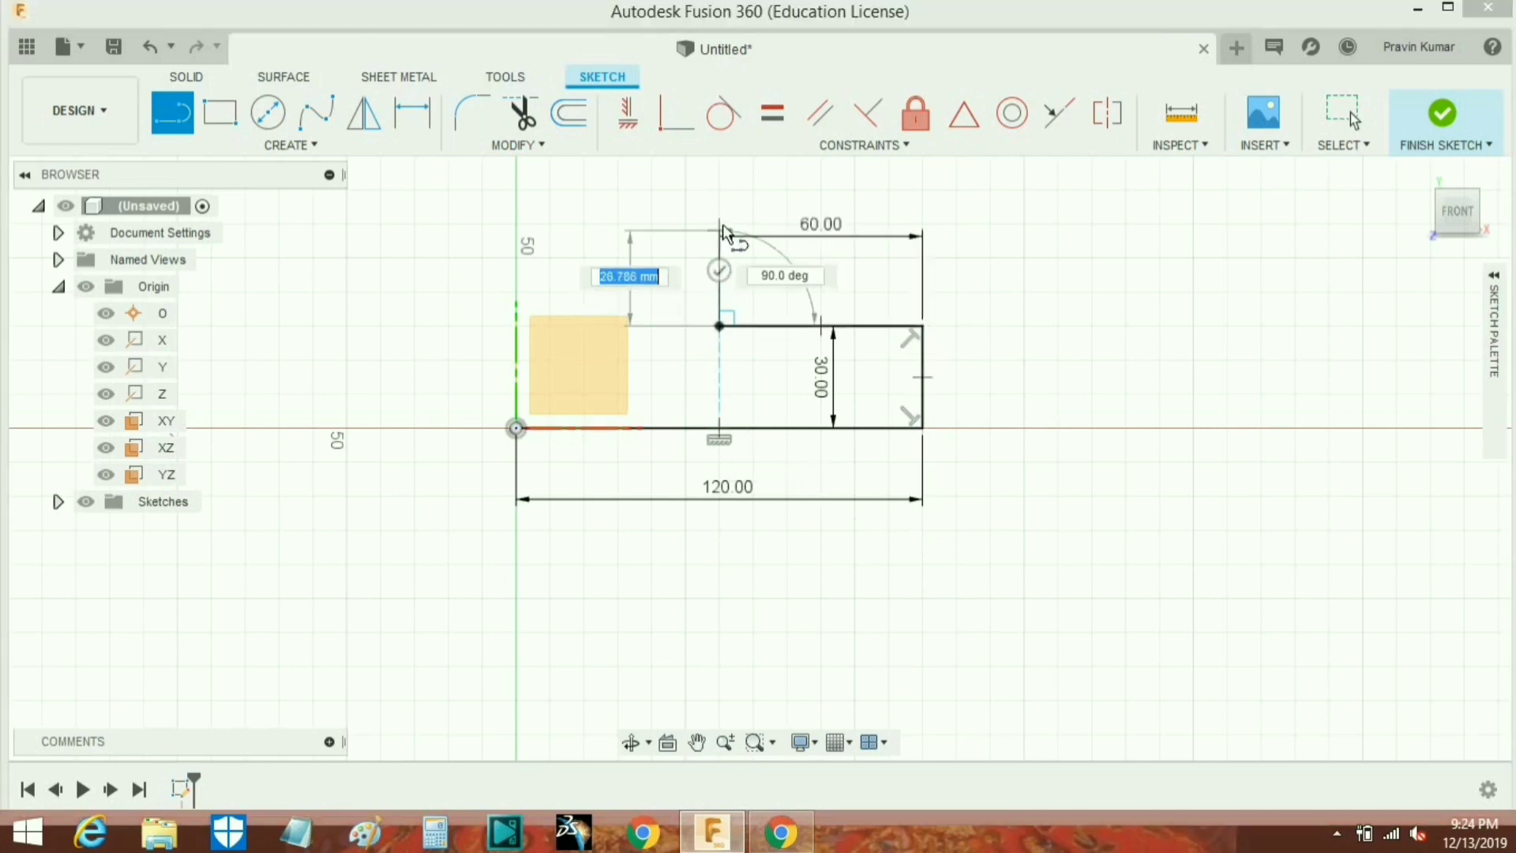
Continue the stepped profile with a 30 mm vertical line upward and a 60 mm horizontal line to the Y axis.
{"action": "type", "text": "3"}
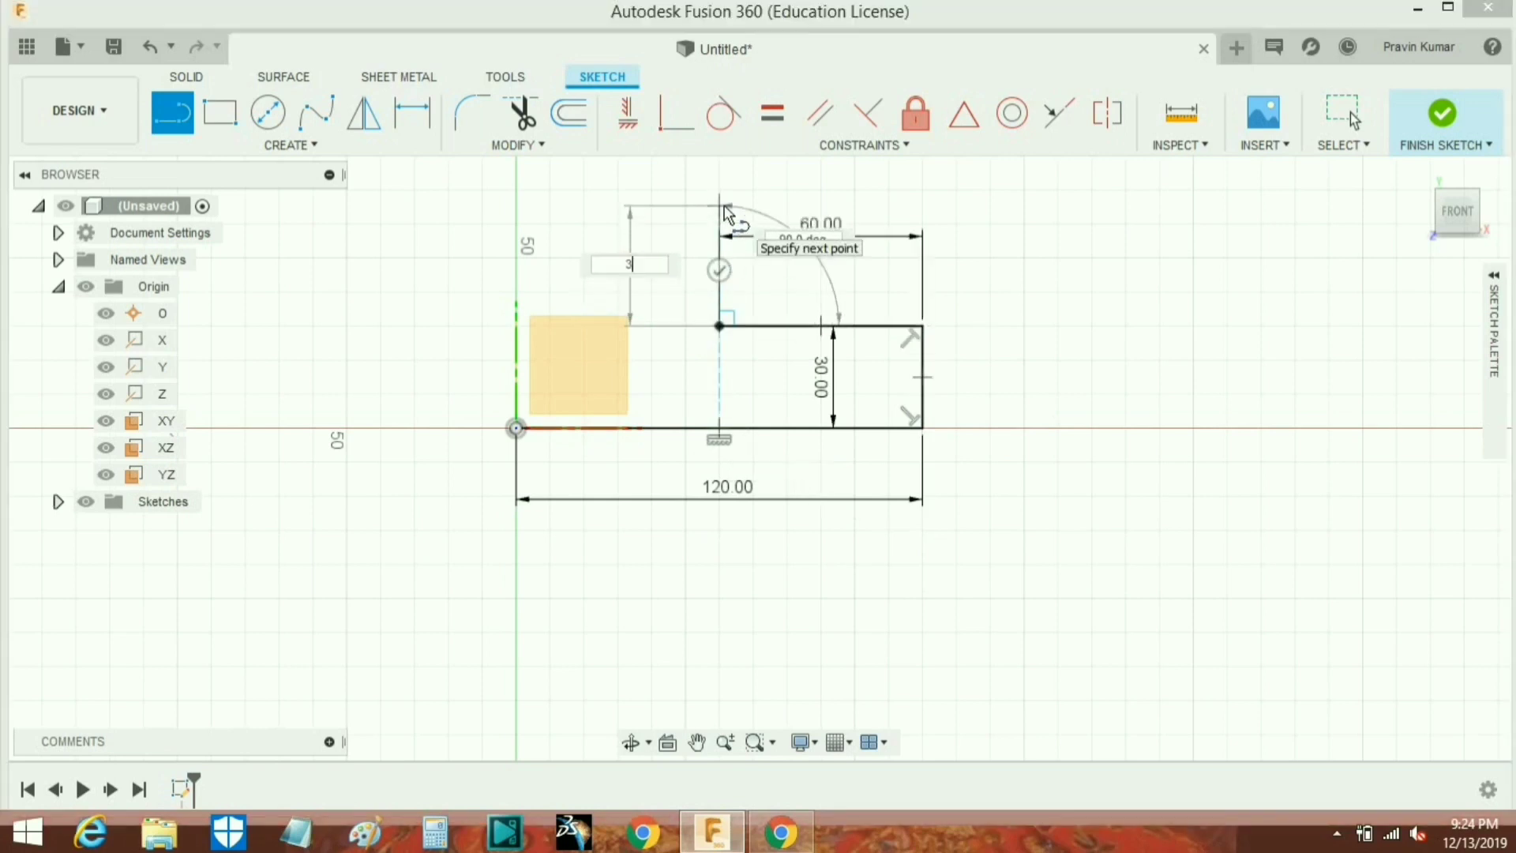
{"action": "type", "text": "0"}
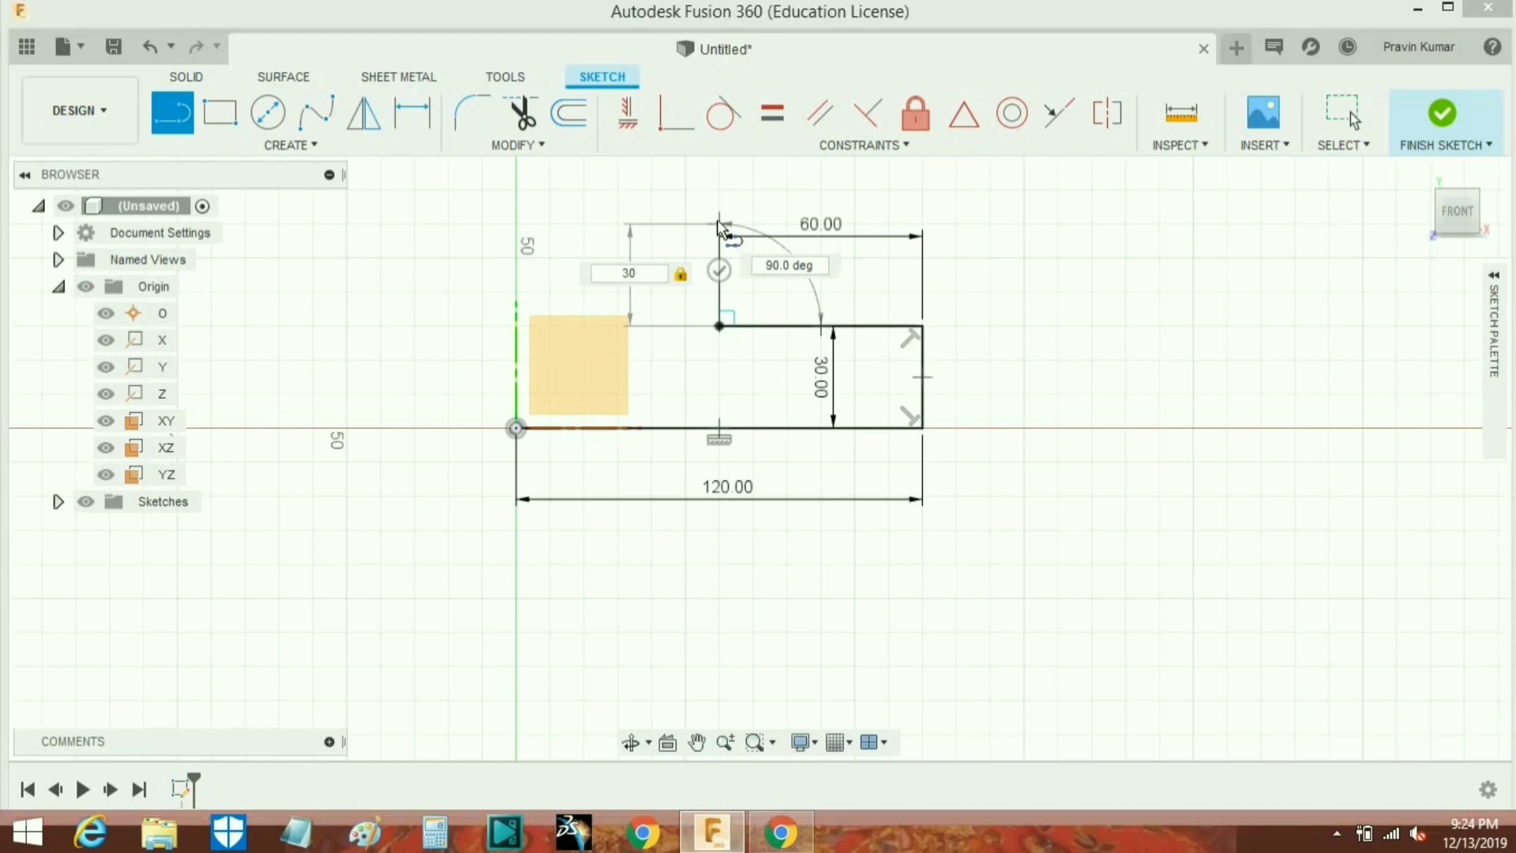
{"action": "key", "text": "Return"}
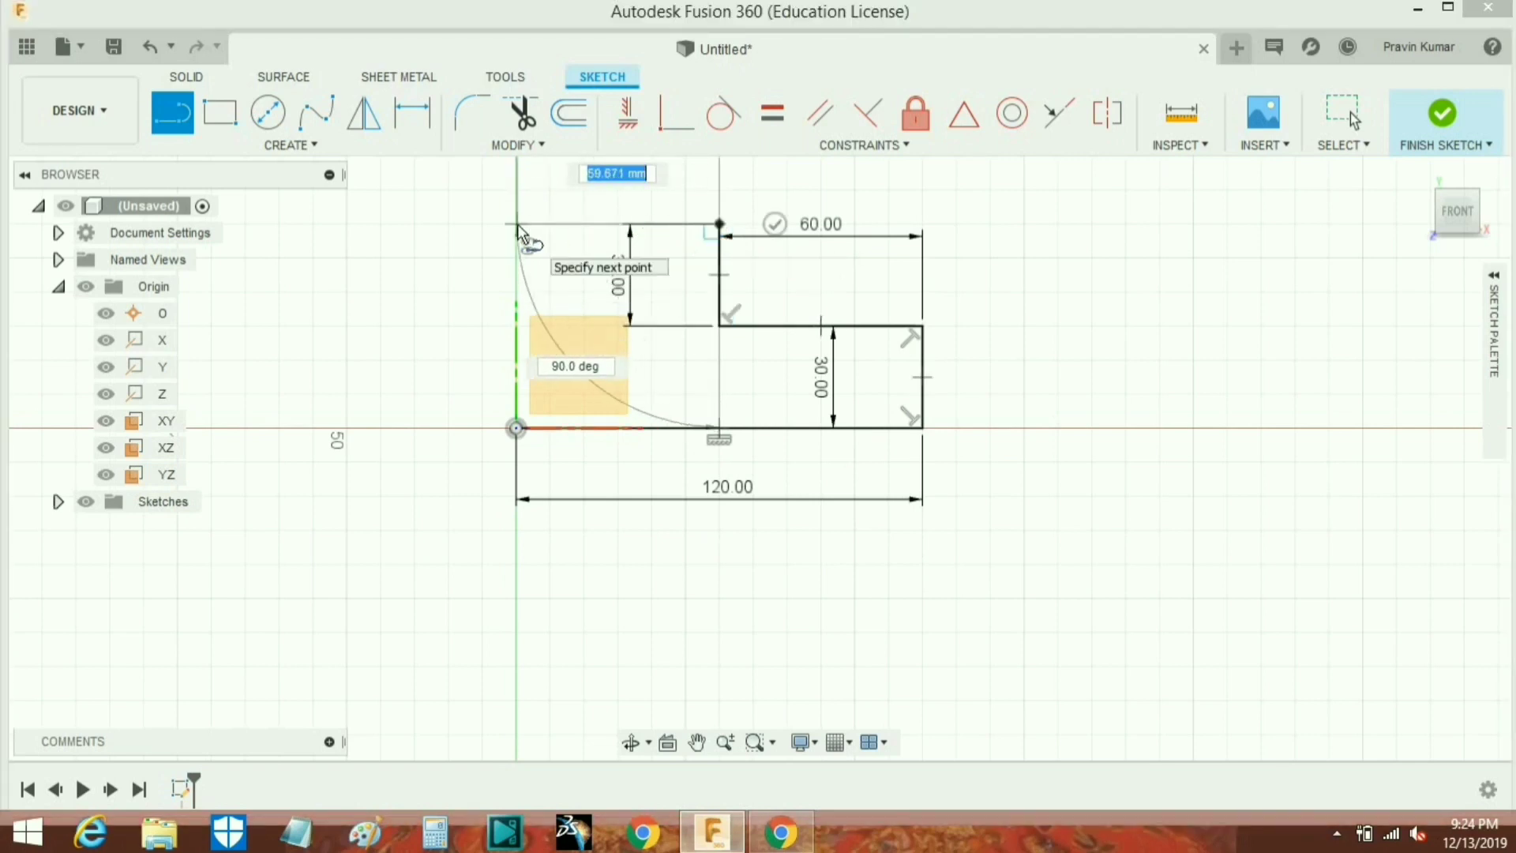
{"action": "type", "text": "60"}
{"action": "key", "text": "Return"}
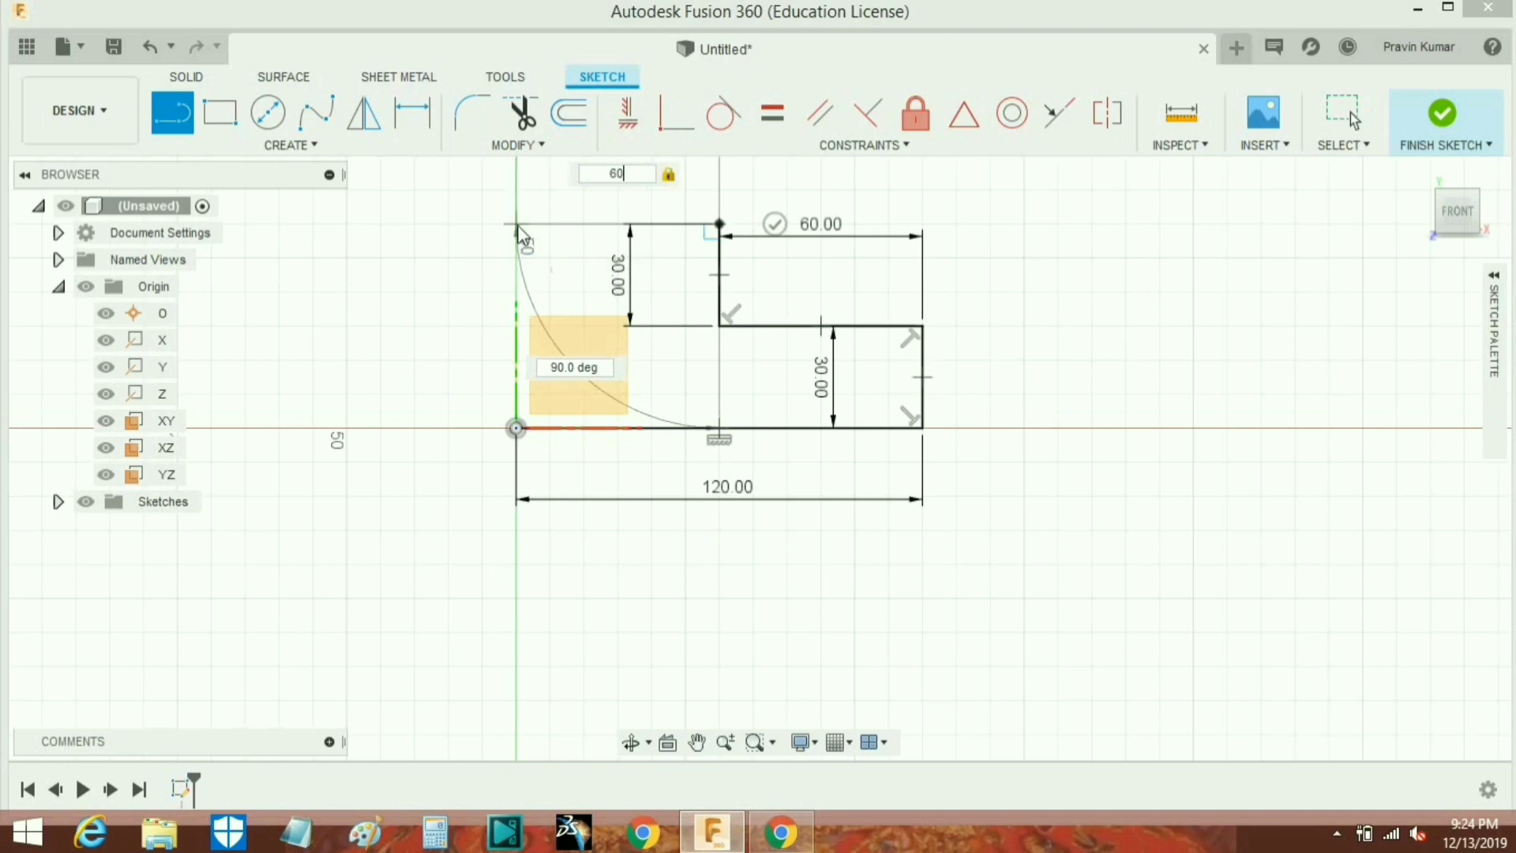
{"action": "key", "text": "Escape"}
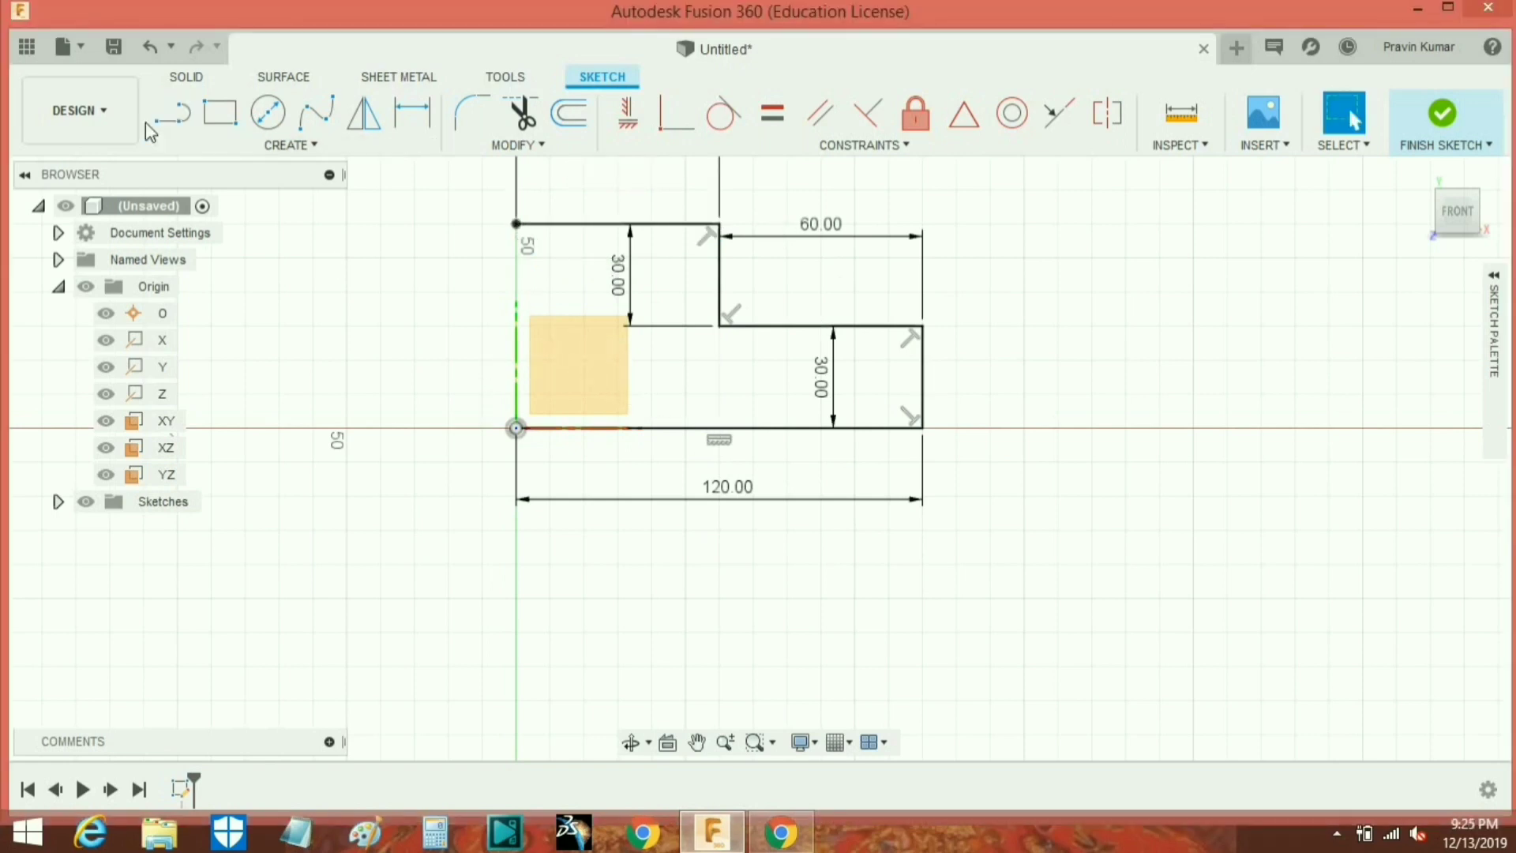
Close the stepped profile with a vertical line from the end of the upper edge down to the origin.
{"action": "left_click", "coordinate": [169, 117]}
{"action": "left_click", "coordinate": [514, 226]}
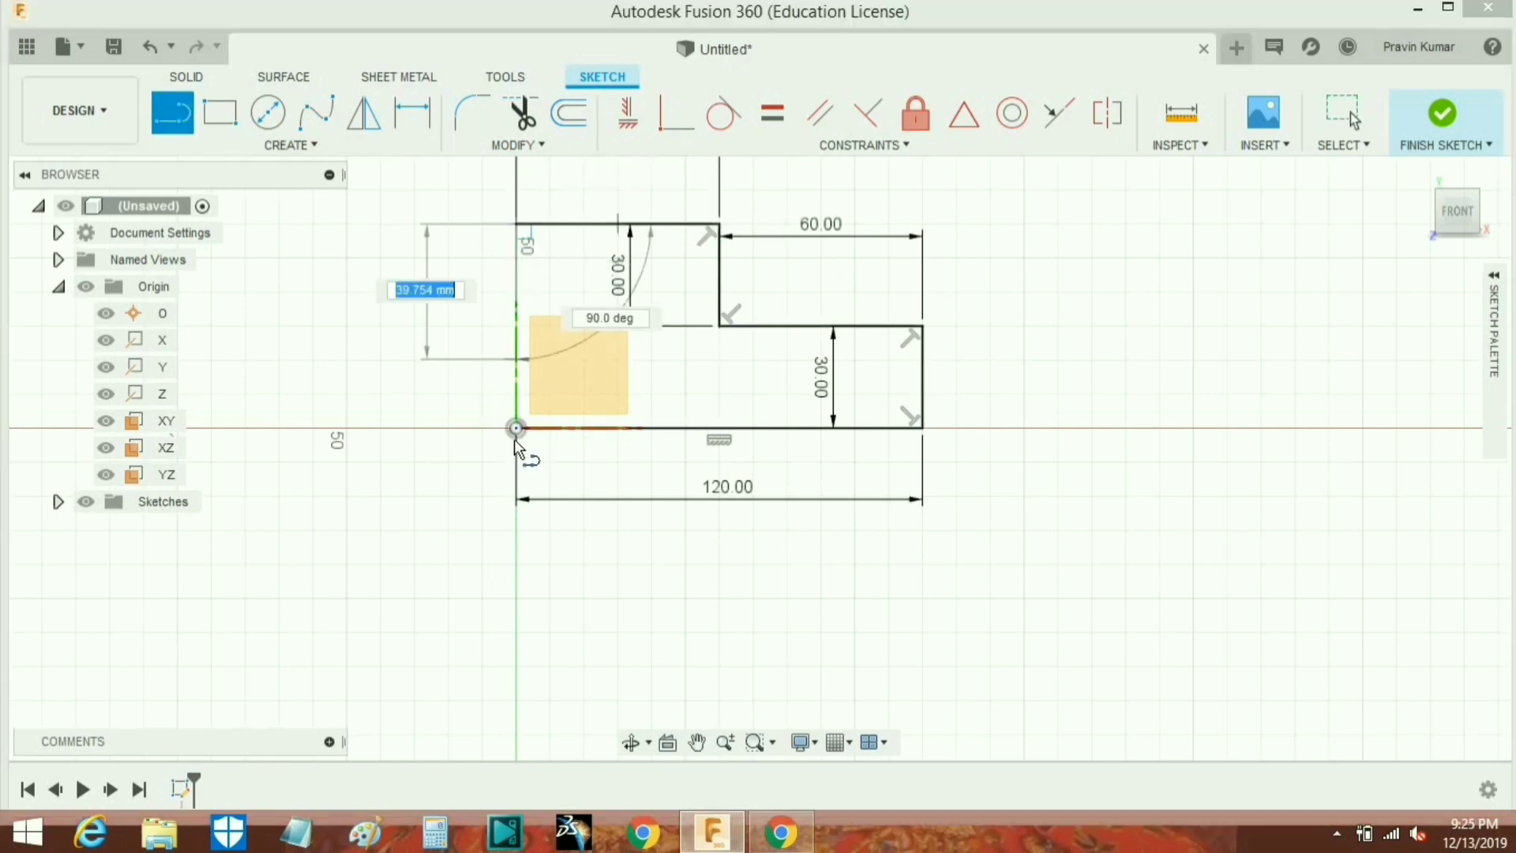
{"action": "left_click", "coordinate": [516, 429]}
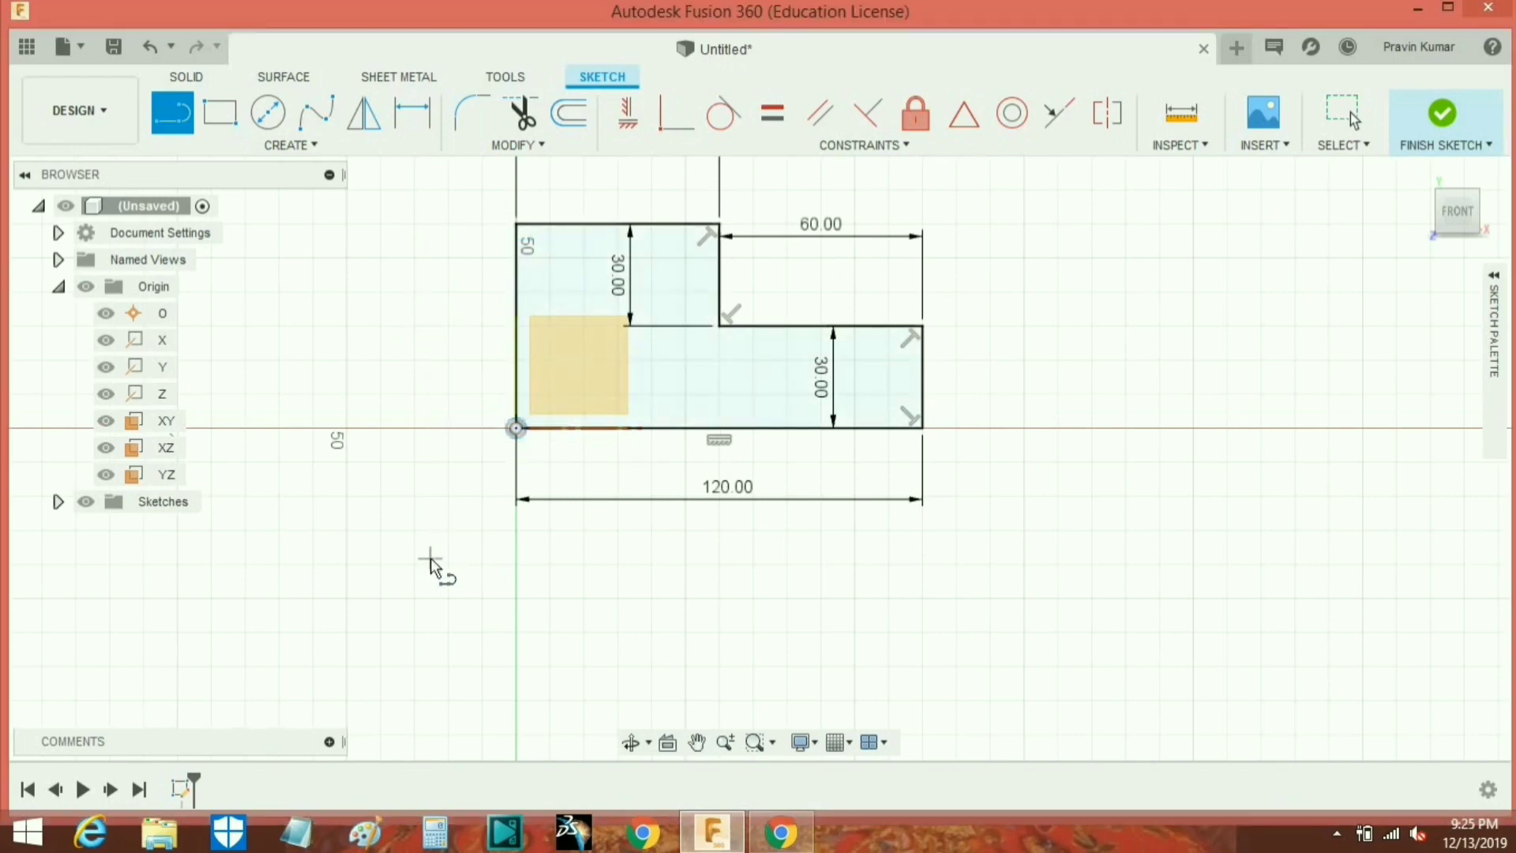
{"action": "key", "text": "Escape"}
Move the lower step's 60 mm dimension level with the upper one and both 30 mm height dimensions outside the profile.
{"action": "middle_click_drag", "start_coordinate": [640, 611], "coordinate": [688, 710]}
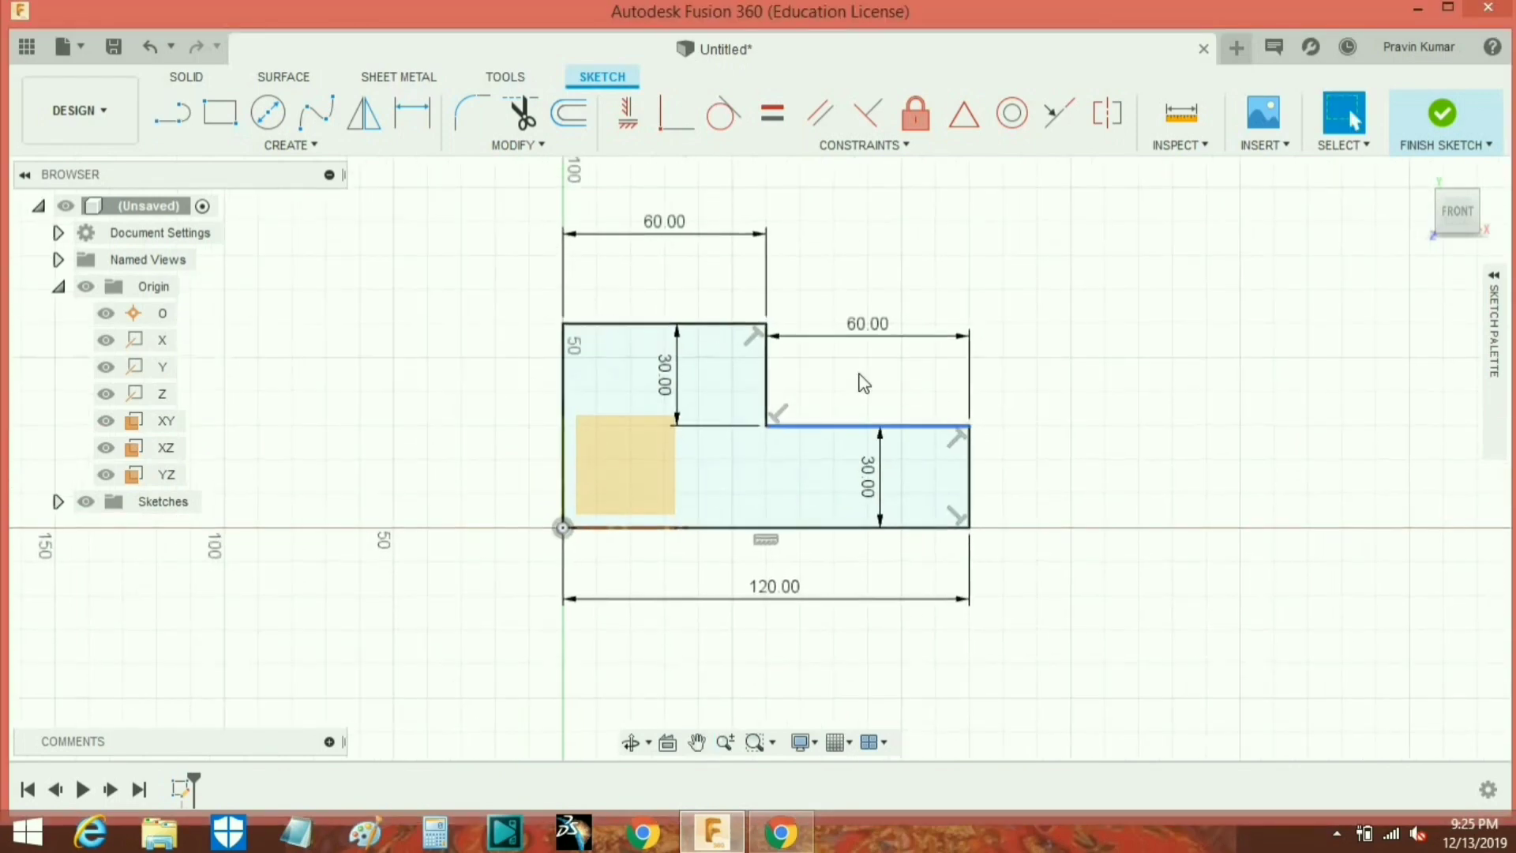
{"action": "left_click_drag", "start_coordinate": [872, 335], "coordinate": [880, 238]}
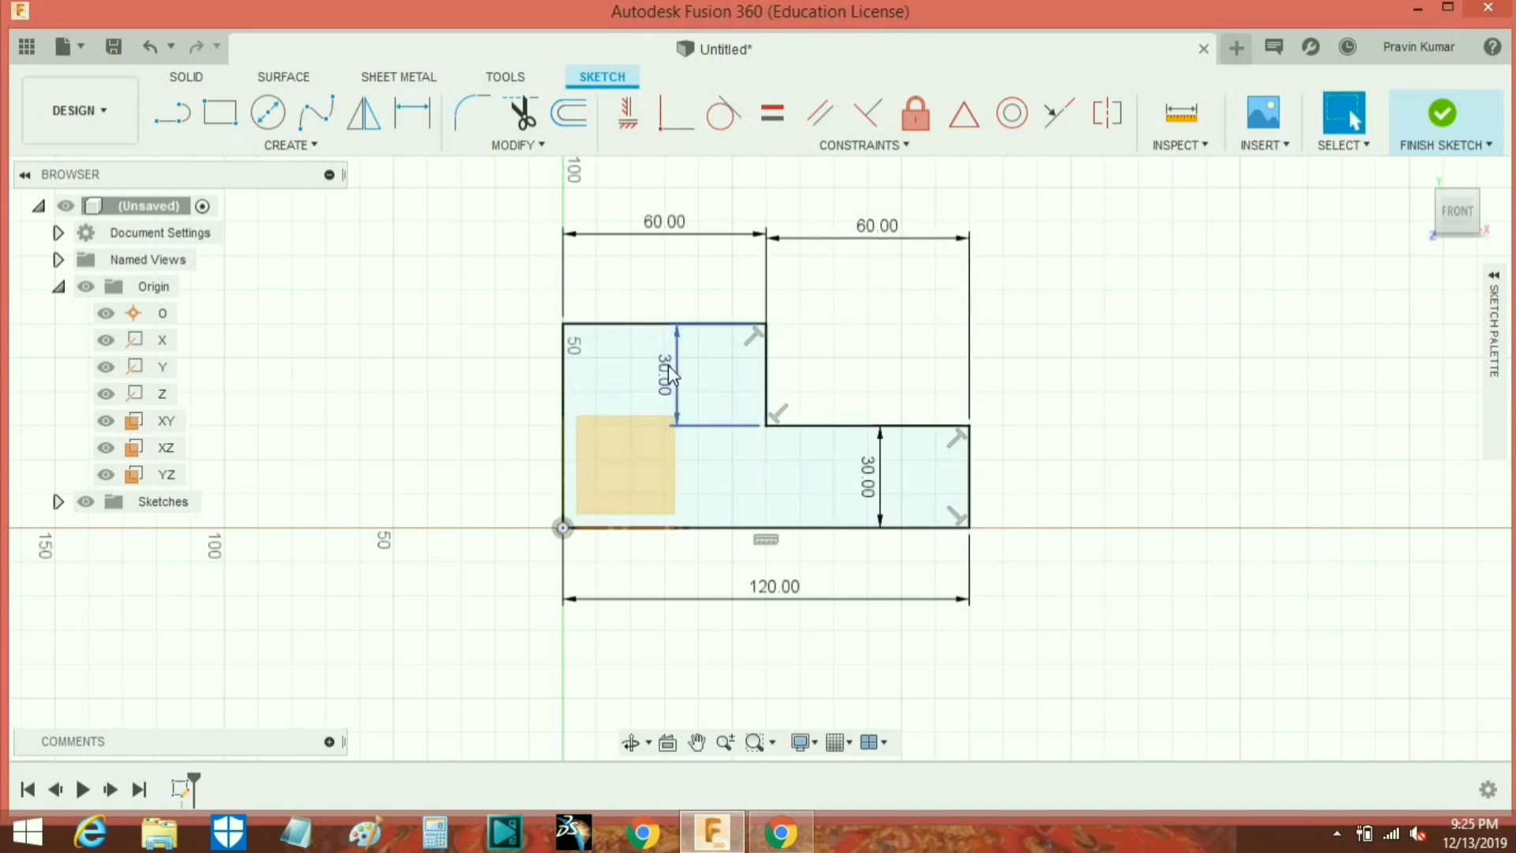
{"action": "left_click_drag", "start_coordinate": [668, 365], "coordinate": [870, 403]}
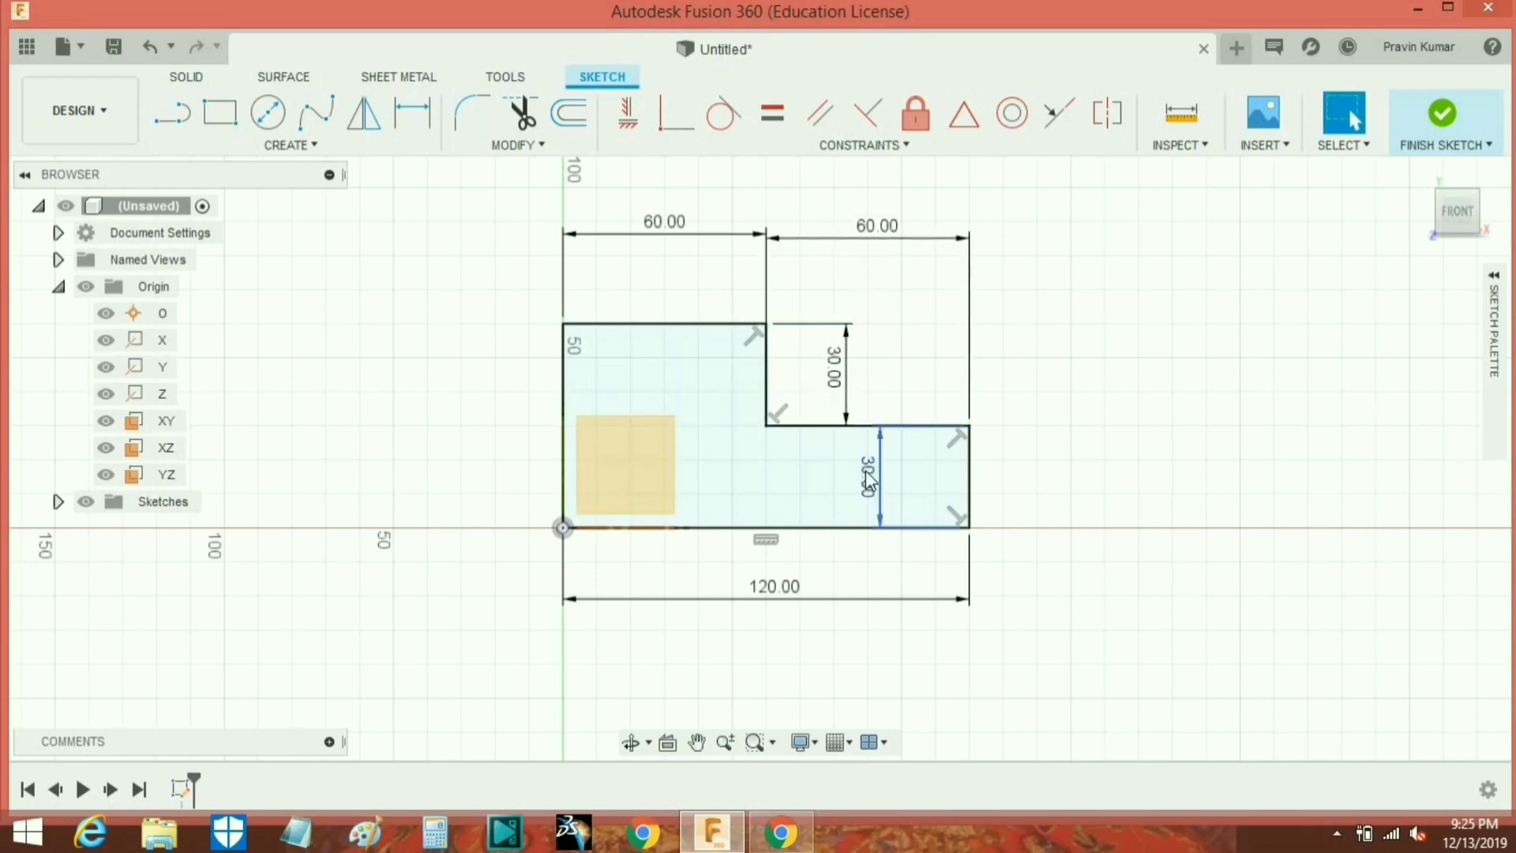
{"action": "left_click_drag", "start_coordinate": [869, 480], "coordinate": [1062, 480]}
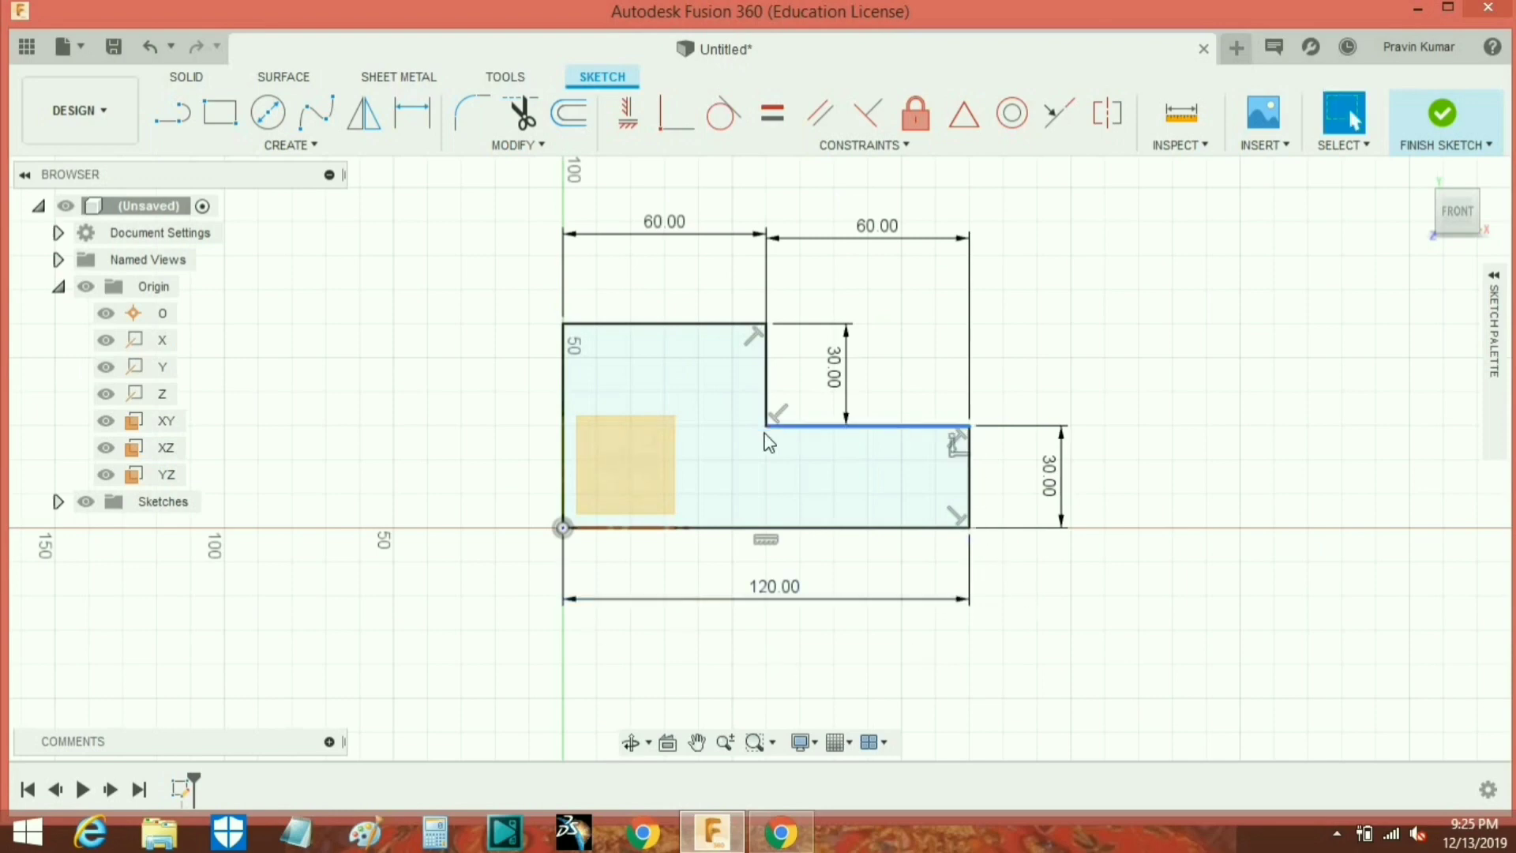
{"action": "left_click", "coordinate": [676, 324]}
{"action": "left_click", "coordinate": [551, 434]}
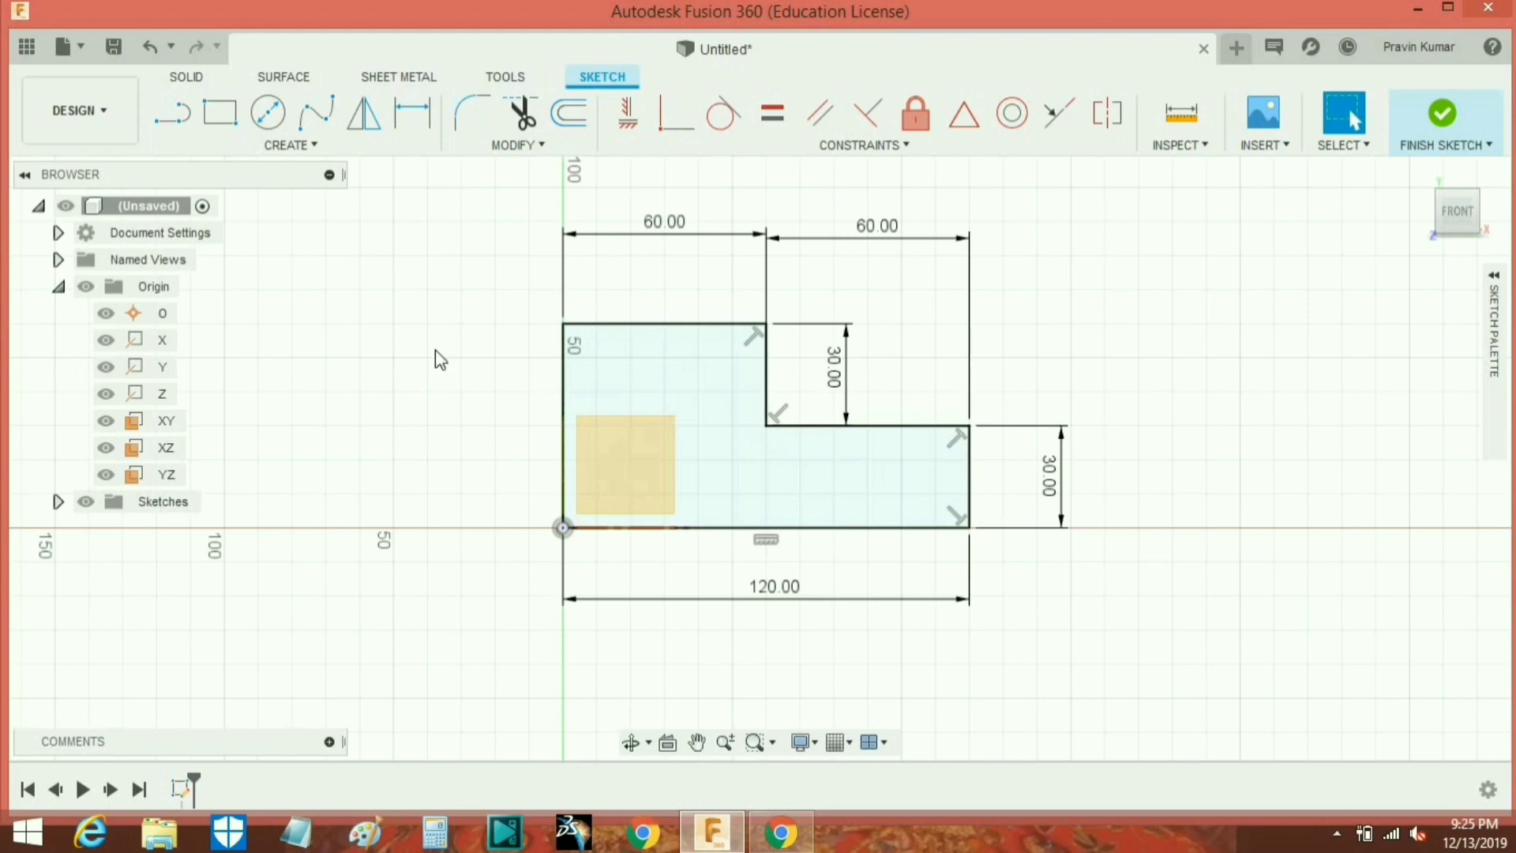
Finish the sketch and extrude the stepped profile 60 mm to one side as a new body.
{"action": "left_click", "coordinate": [1439, 150]}
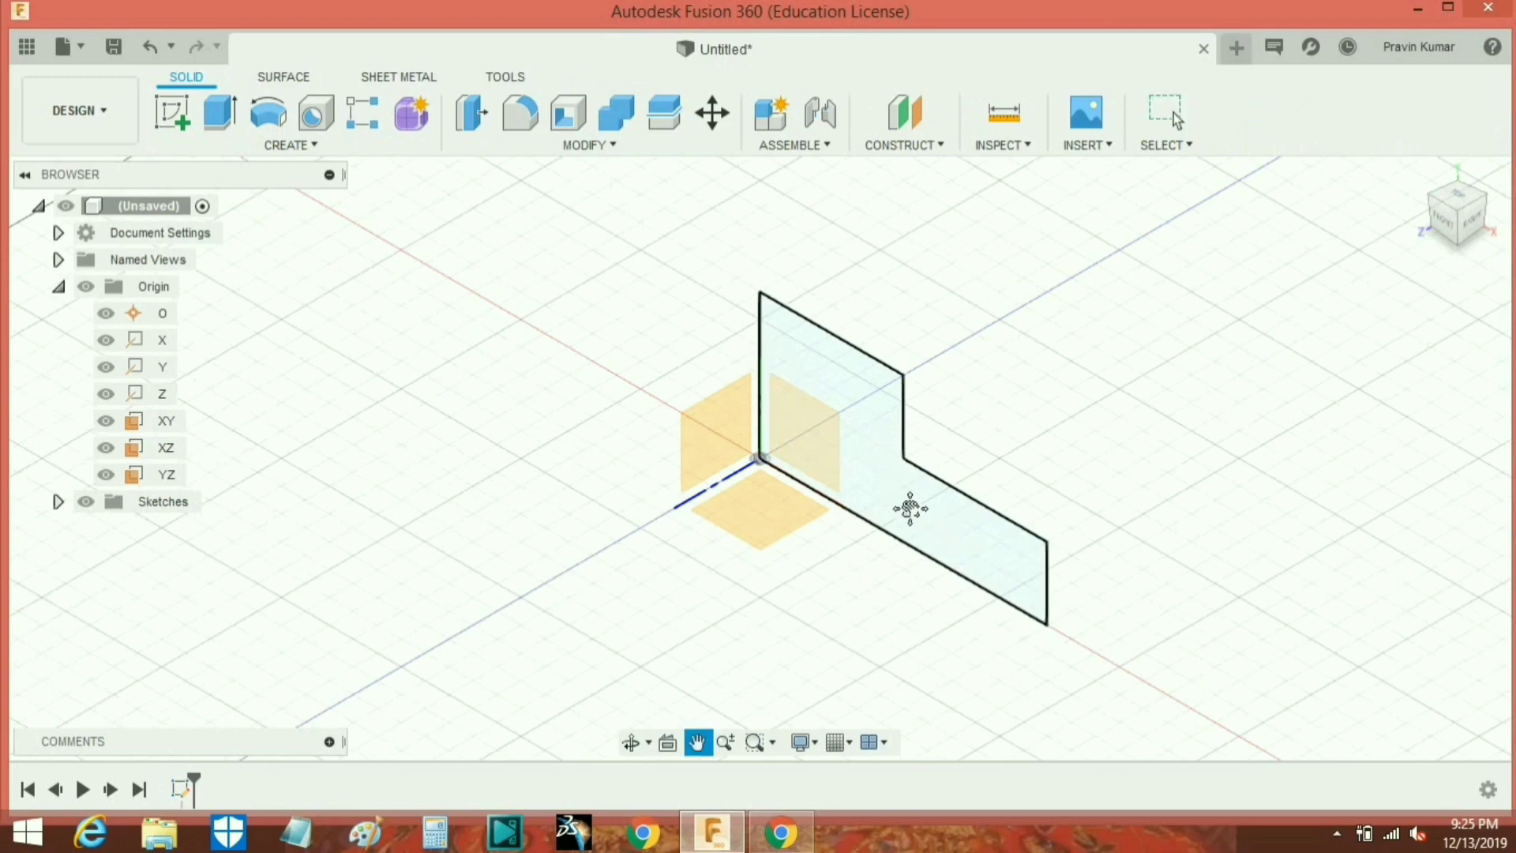
{"action": "middle_click_drag", "start_coordinate": [907, 508], "coordinate": [812, 495]}
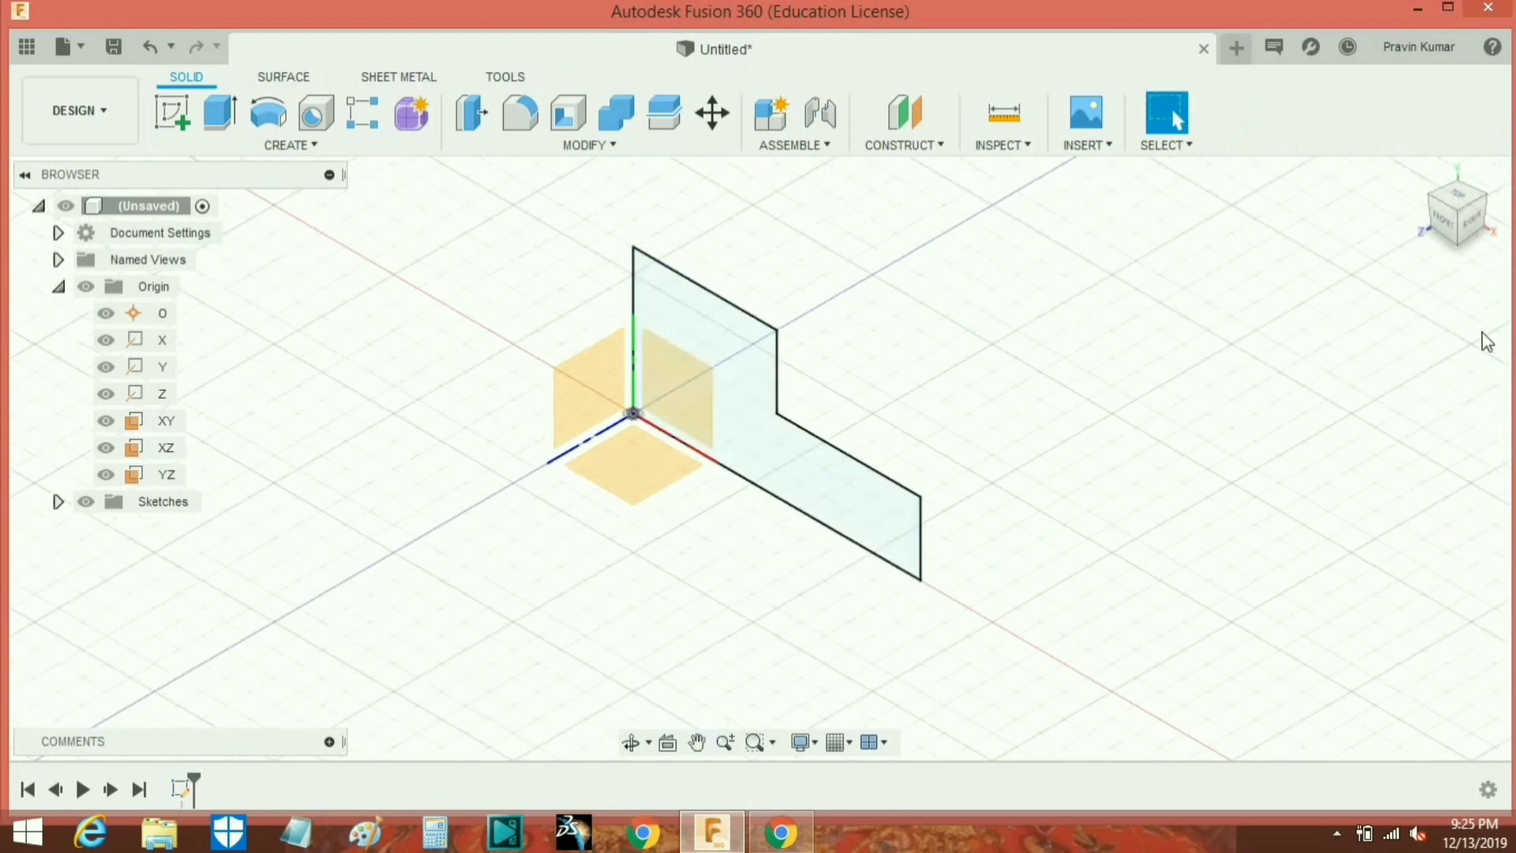
{"action": "left_click", "coordinate": [746, 414]}
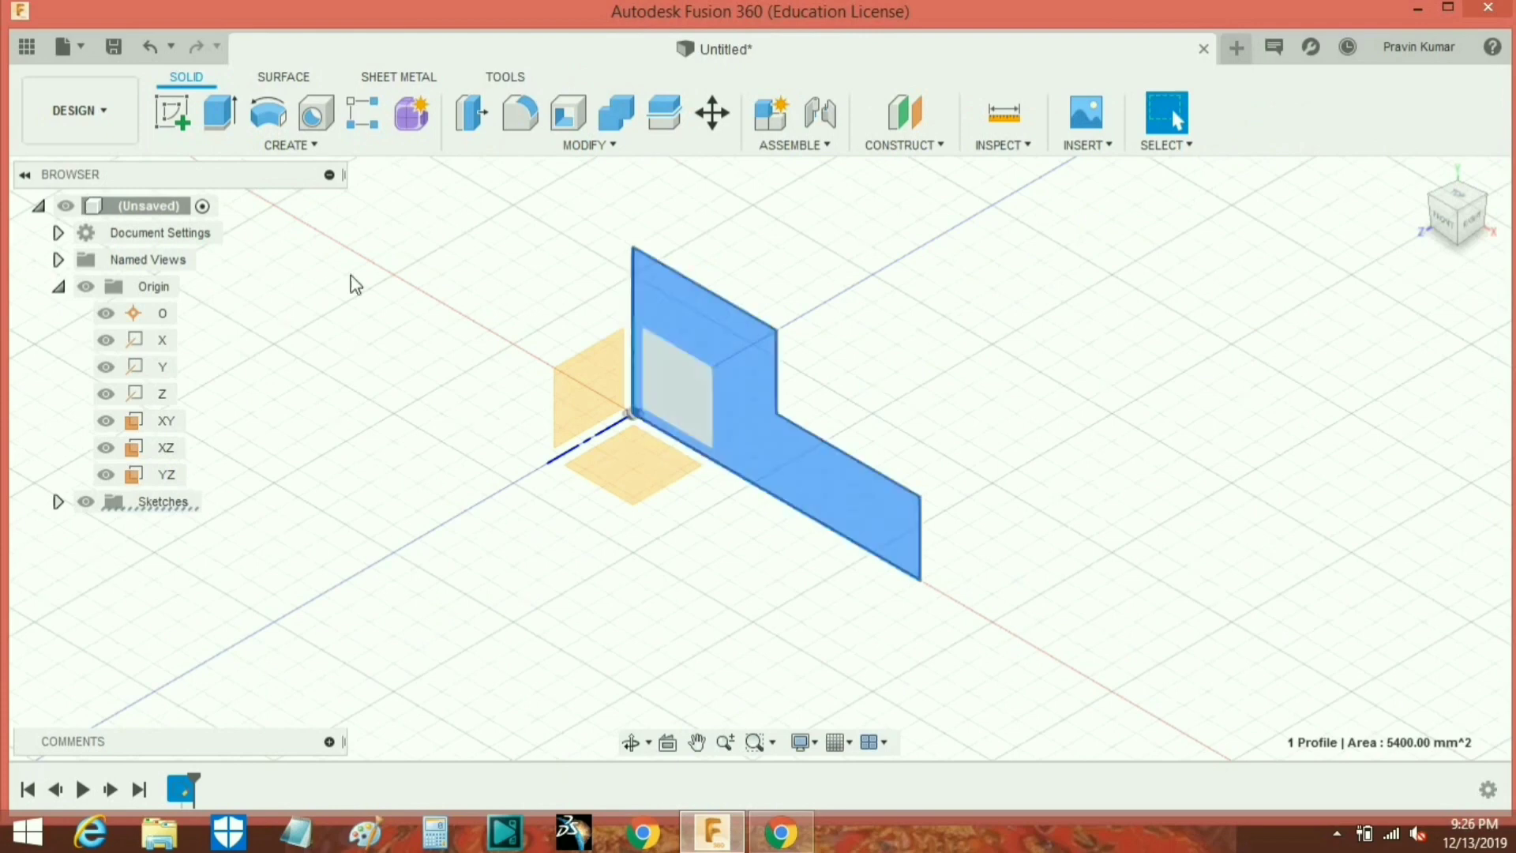
{"action": "left_click", "coordinate": [227, 123]}
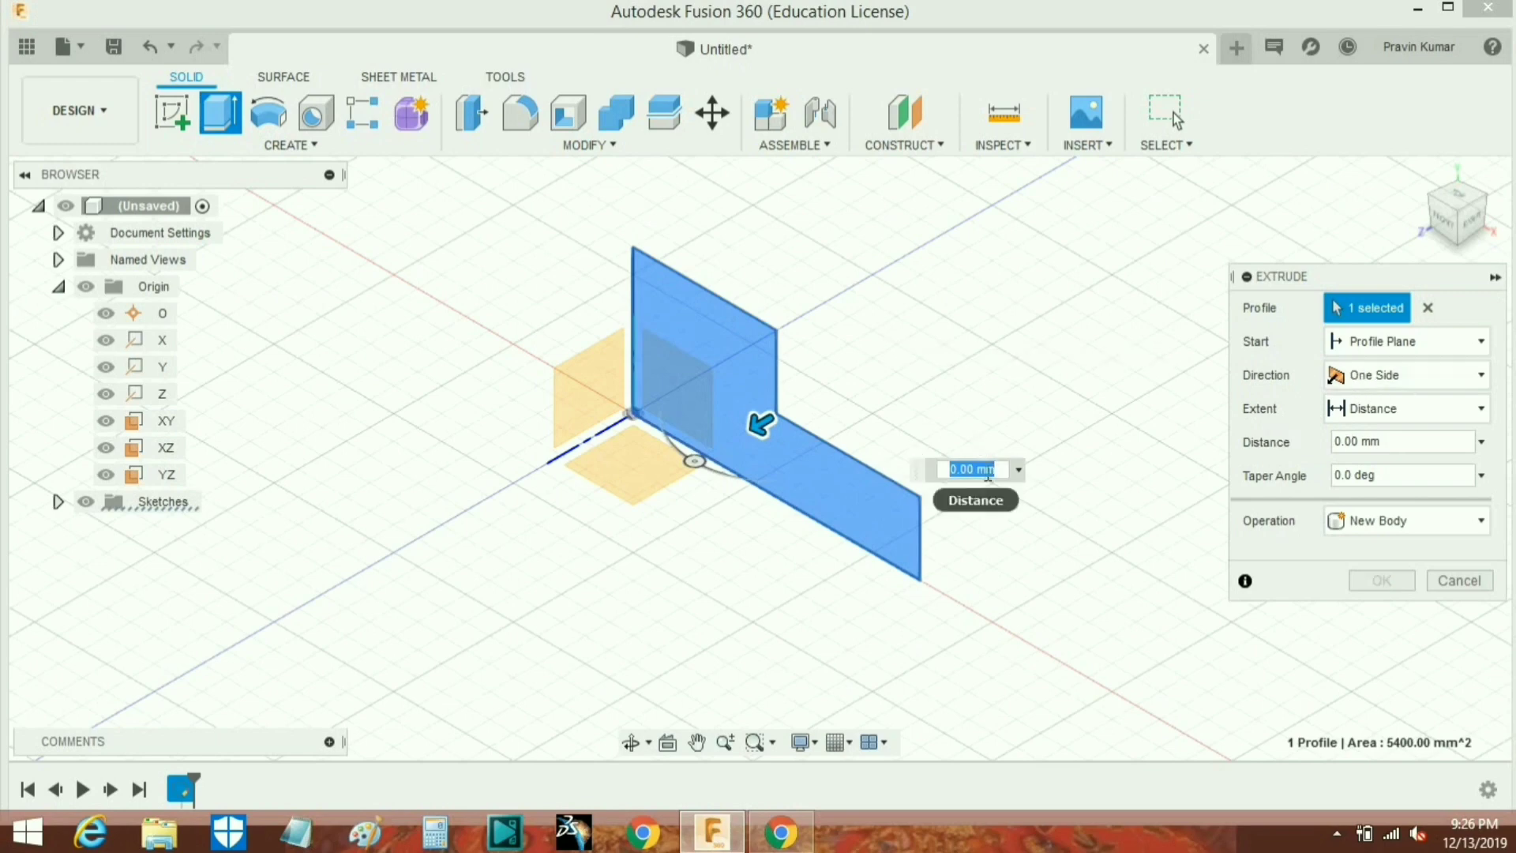
{"action": "type", "text": "60"}
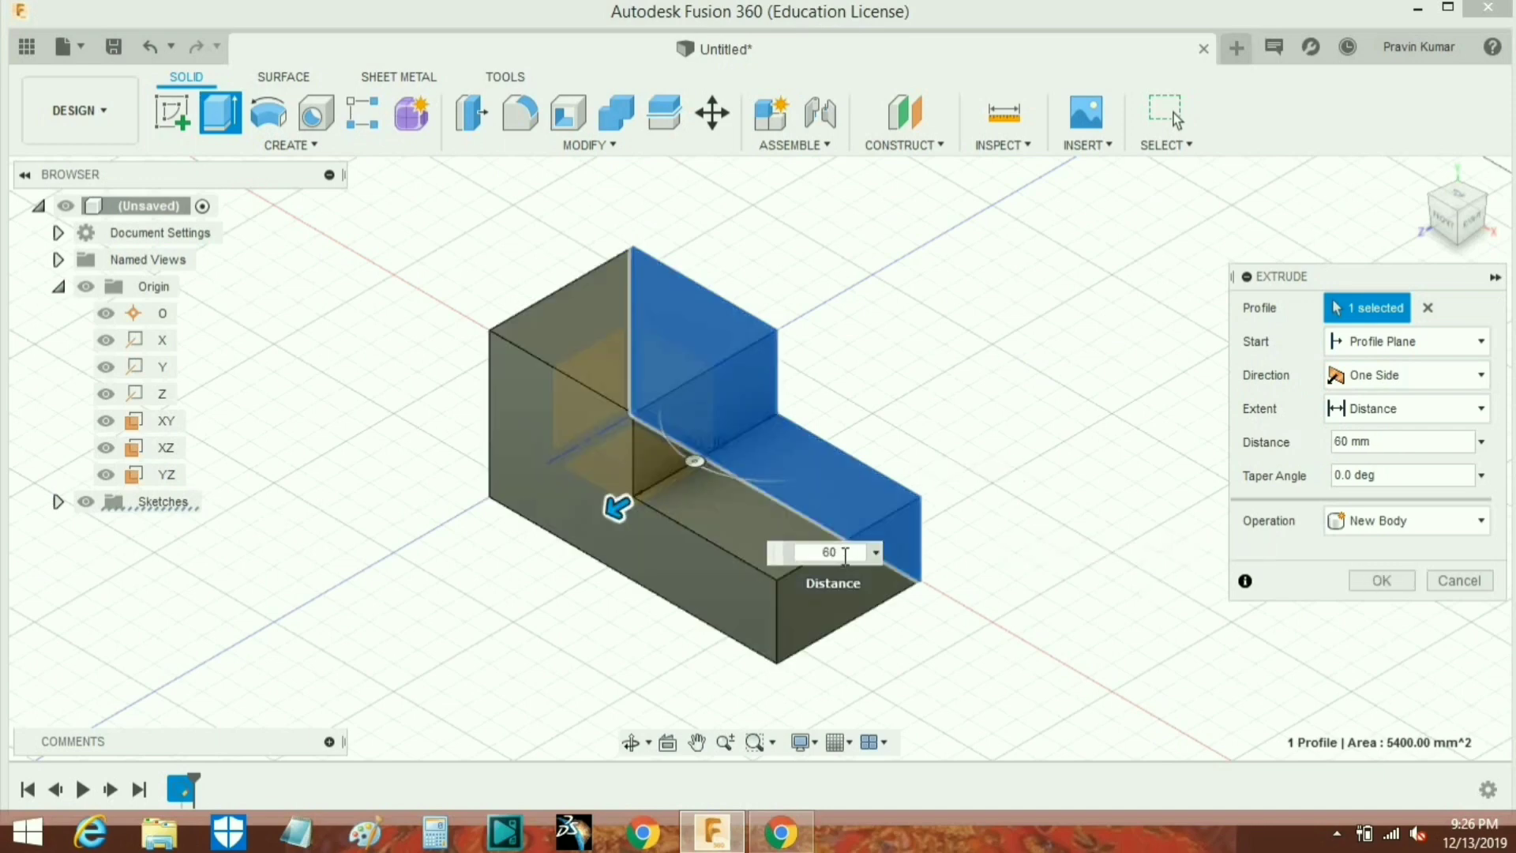
{"action": "left_click", "coordinate": [1396, 580]}
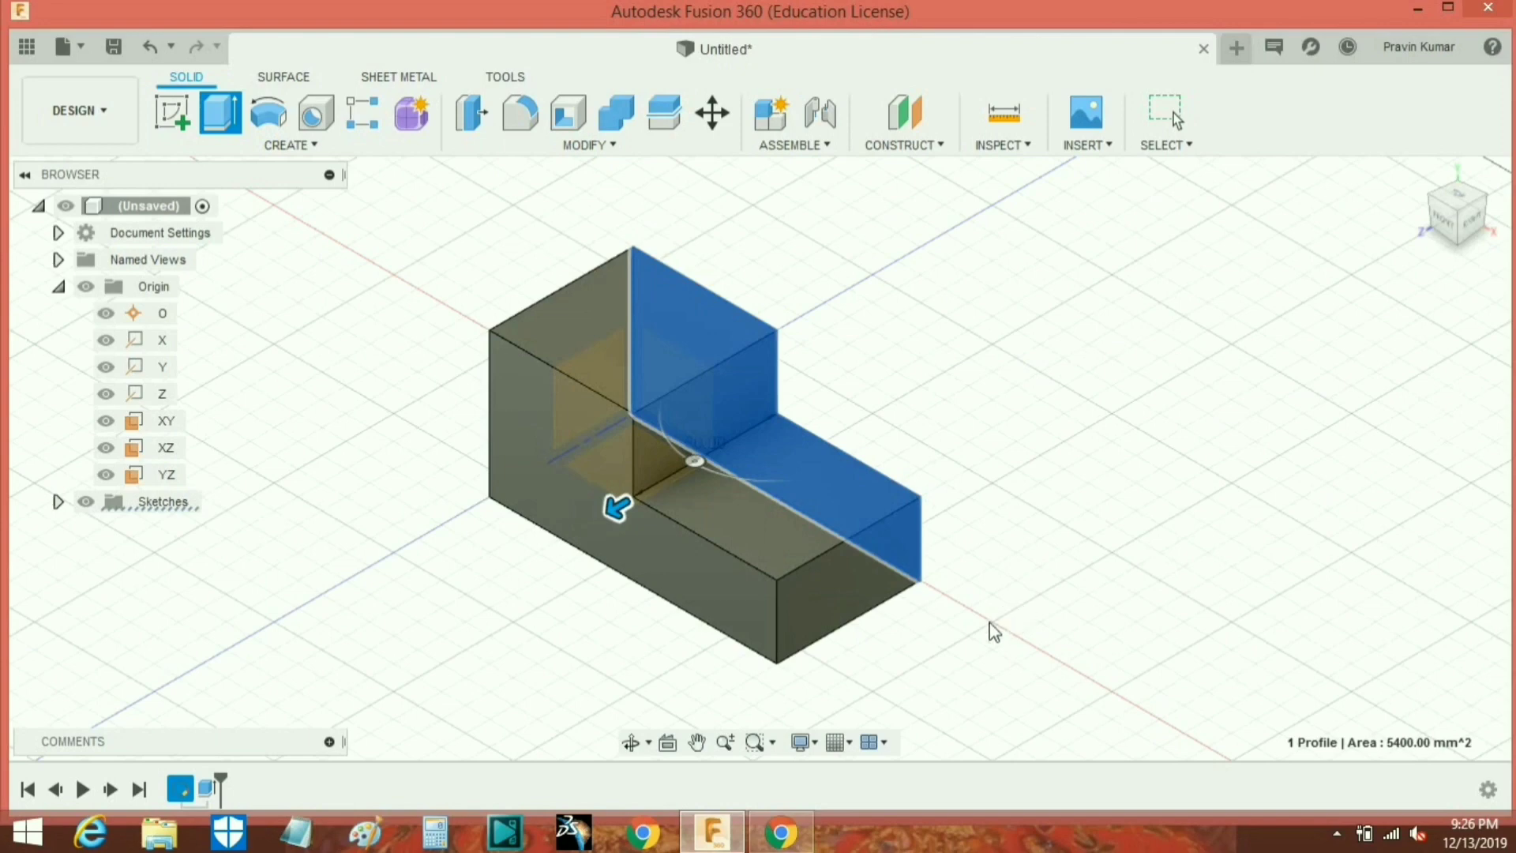
Inspect the stepped block from the front, right side, top and corner views, ending in the home isometric view.
{"action": "left_click", "coordinate": [1447, 223]}
{"action": "scroll", "coordinate": [930, 494], "scroll_direction": "down", "scroll_amount": 2}
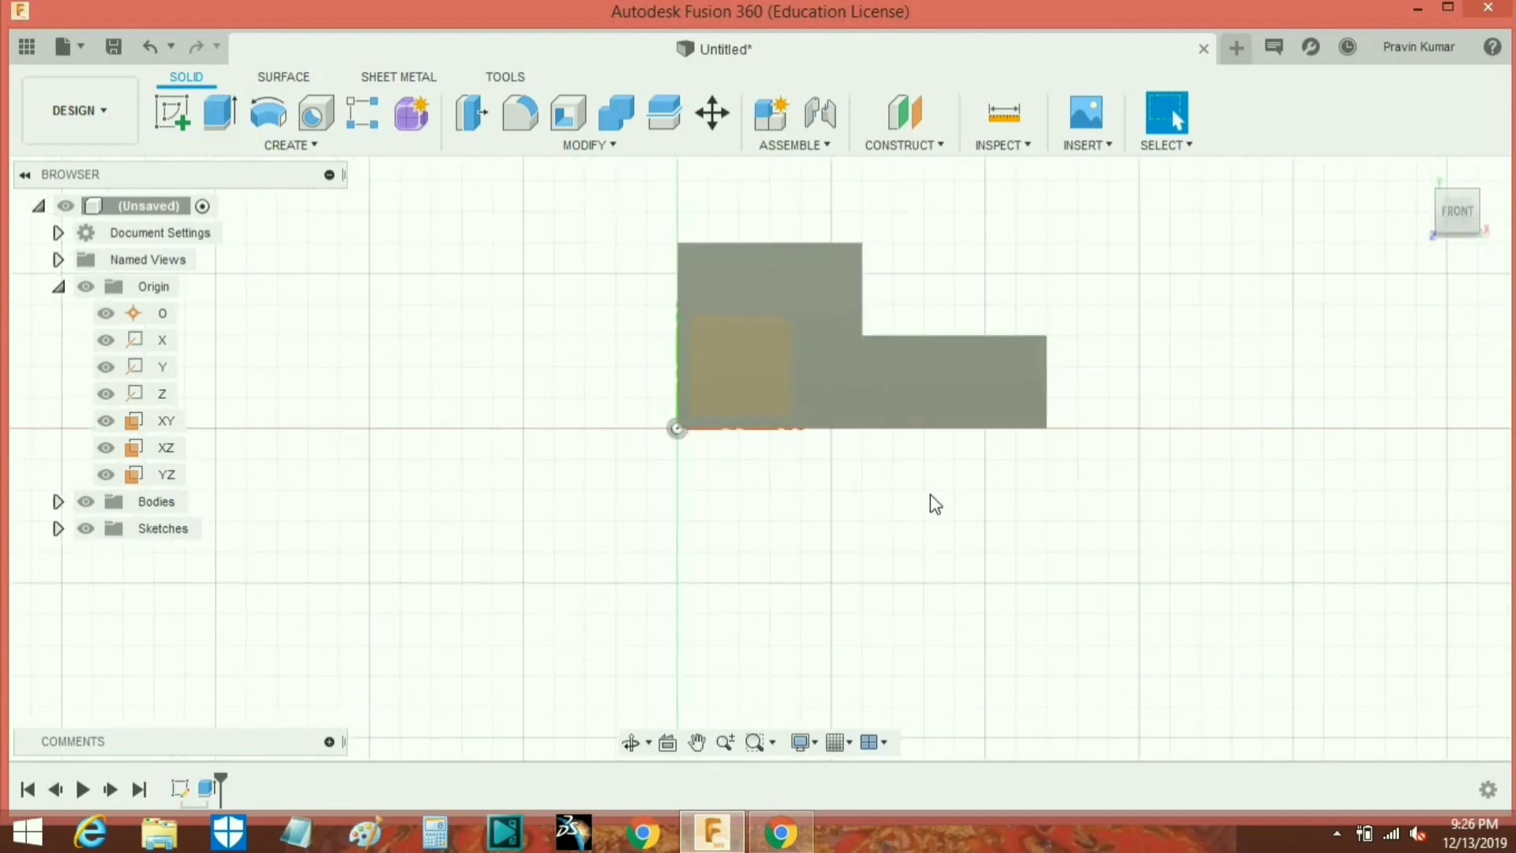
{"action": "scroll", "coordinate": [938, 291], "scroll_direction": "up", "scroll_amount": 2}
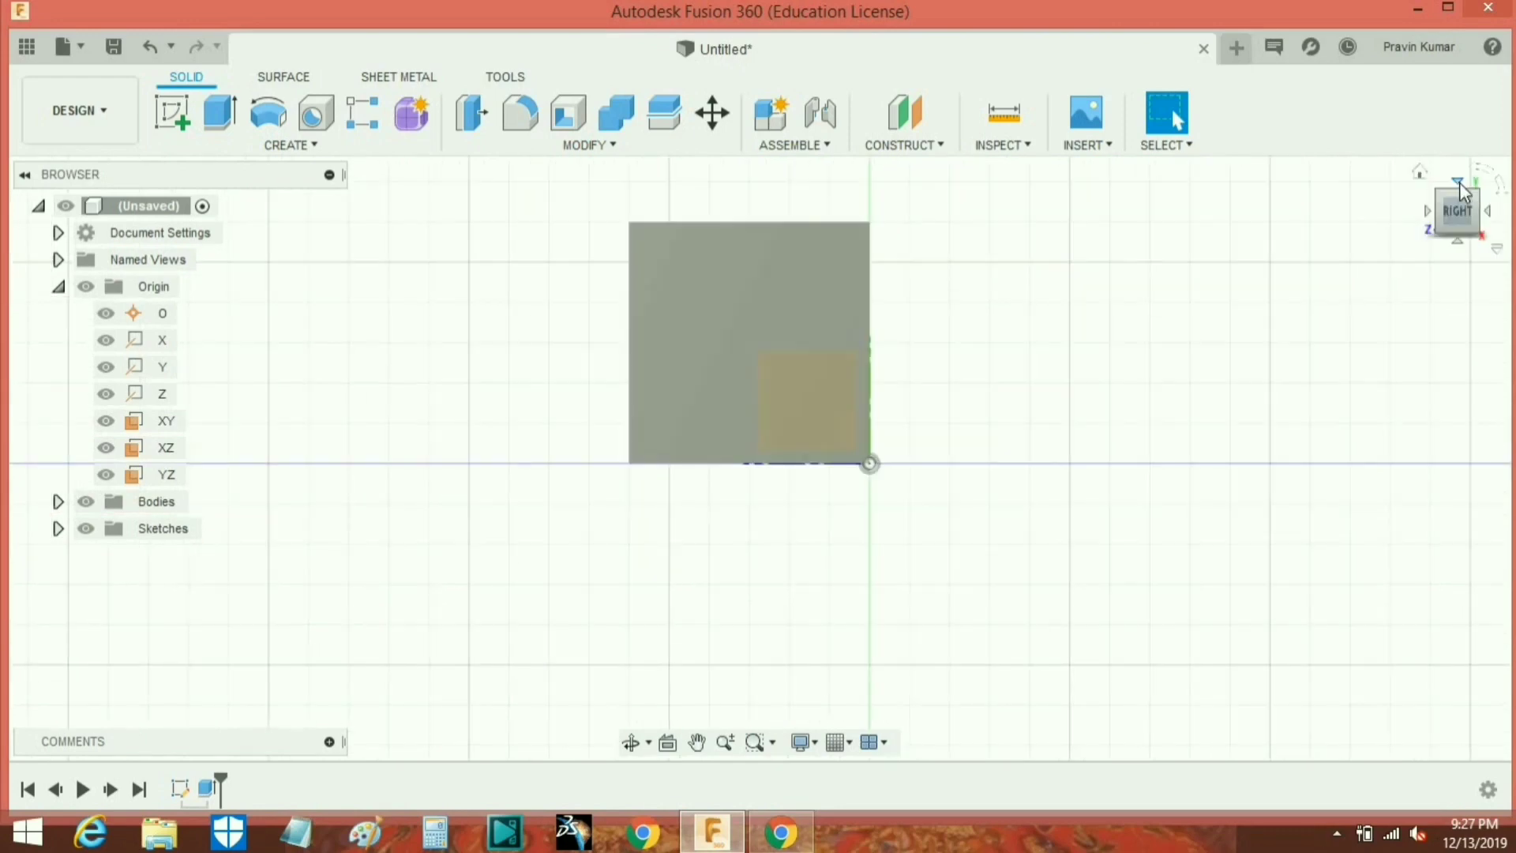
{"action": "left_click", "coordinate": [1458, 183]}
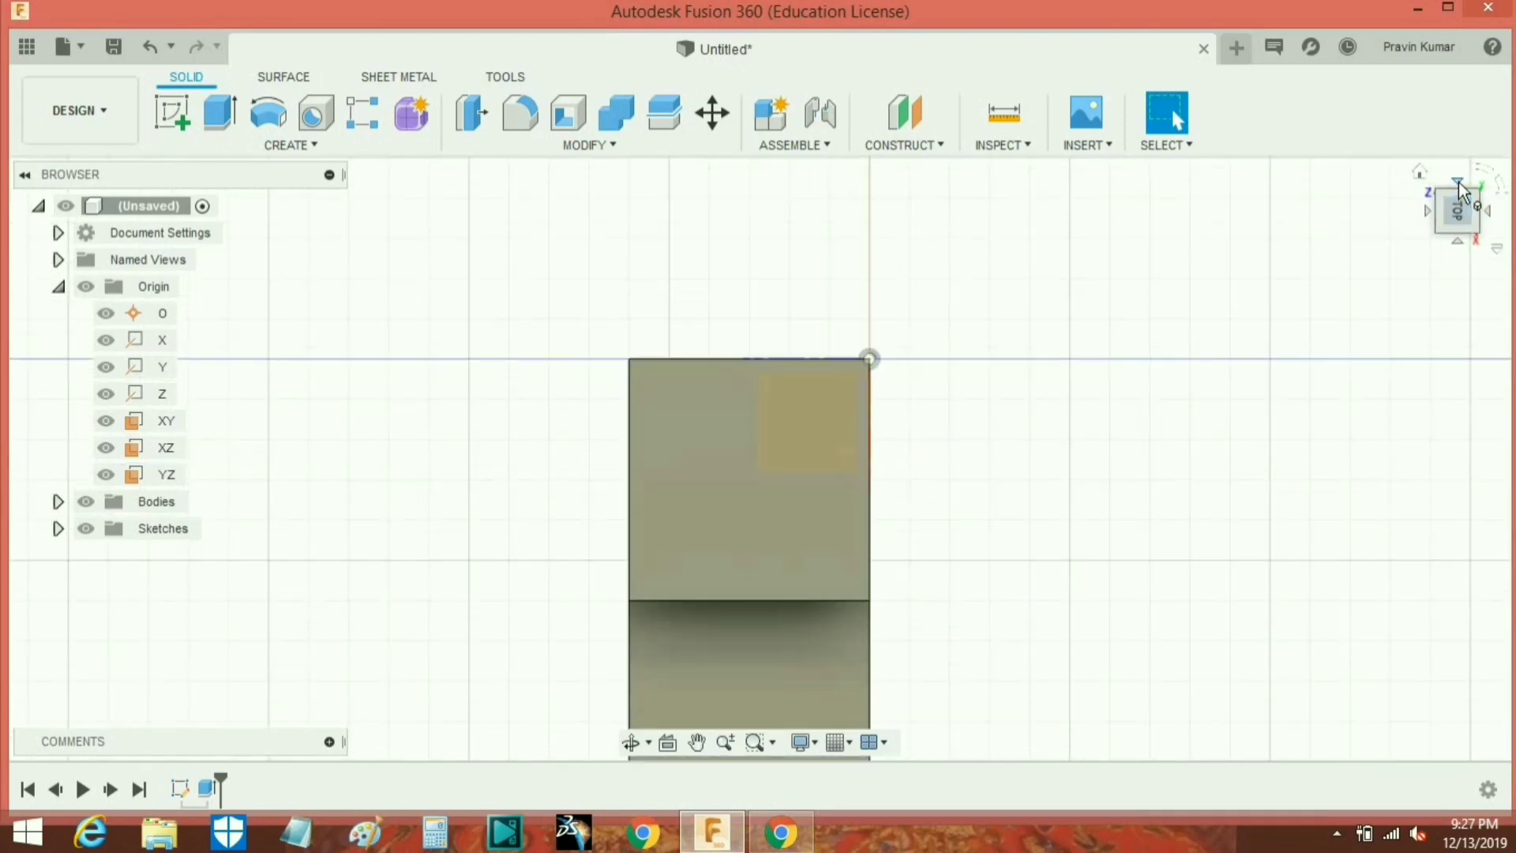
{"action": "middle_click_drag", "start_coordinate": [1067, 474], "coordinate": [1078, 324]}
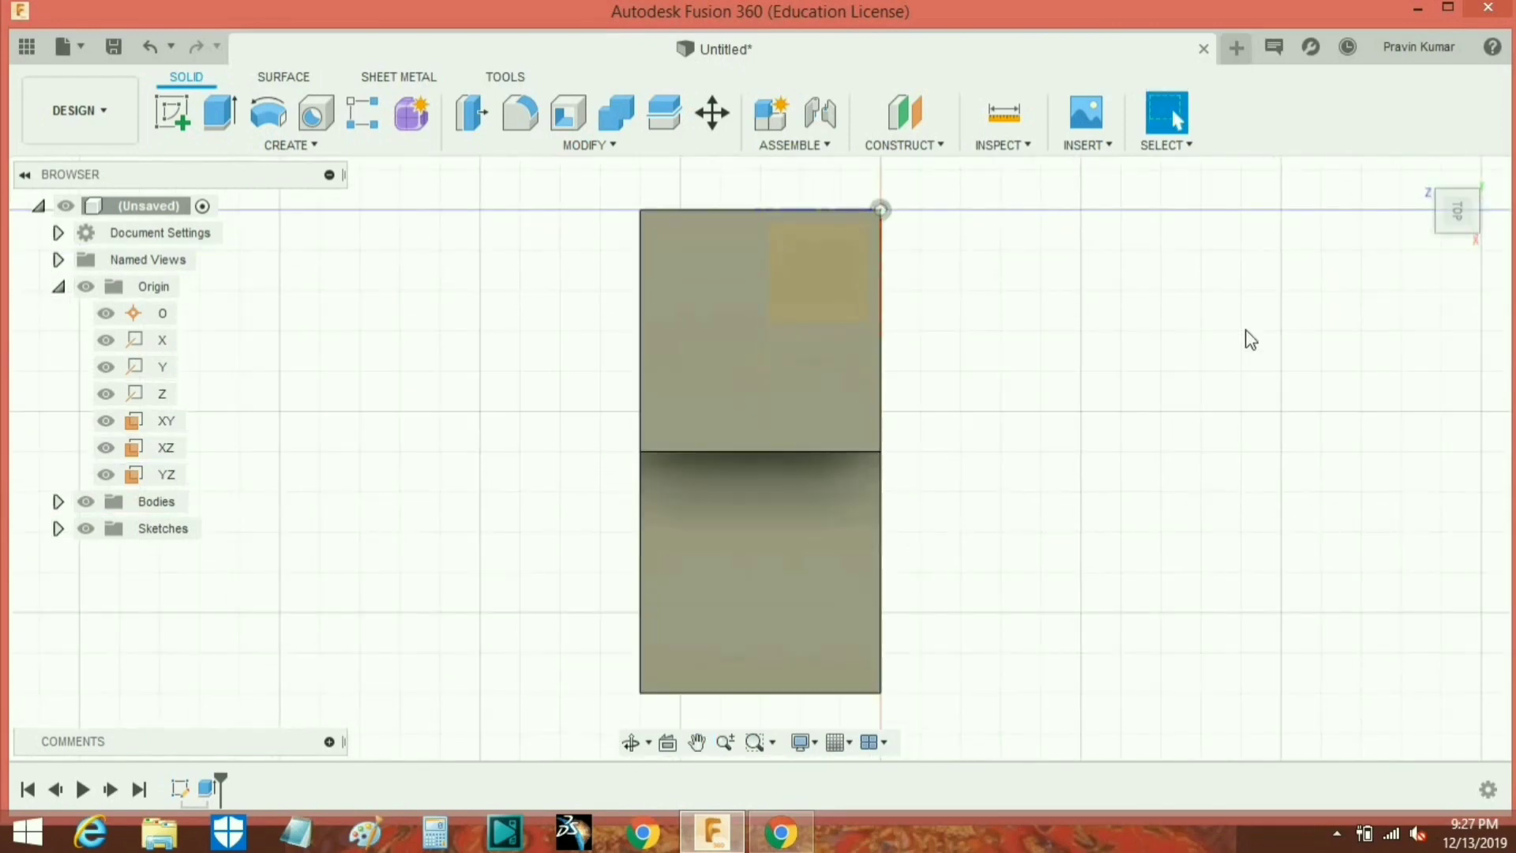
{"action": "mouse_move", "coordinate": [1442, 198]}
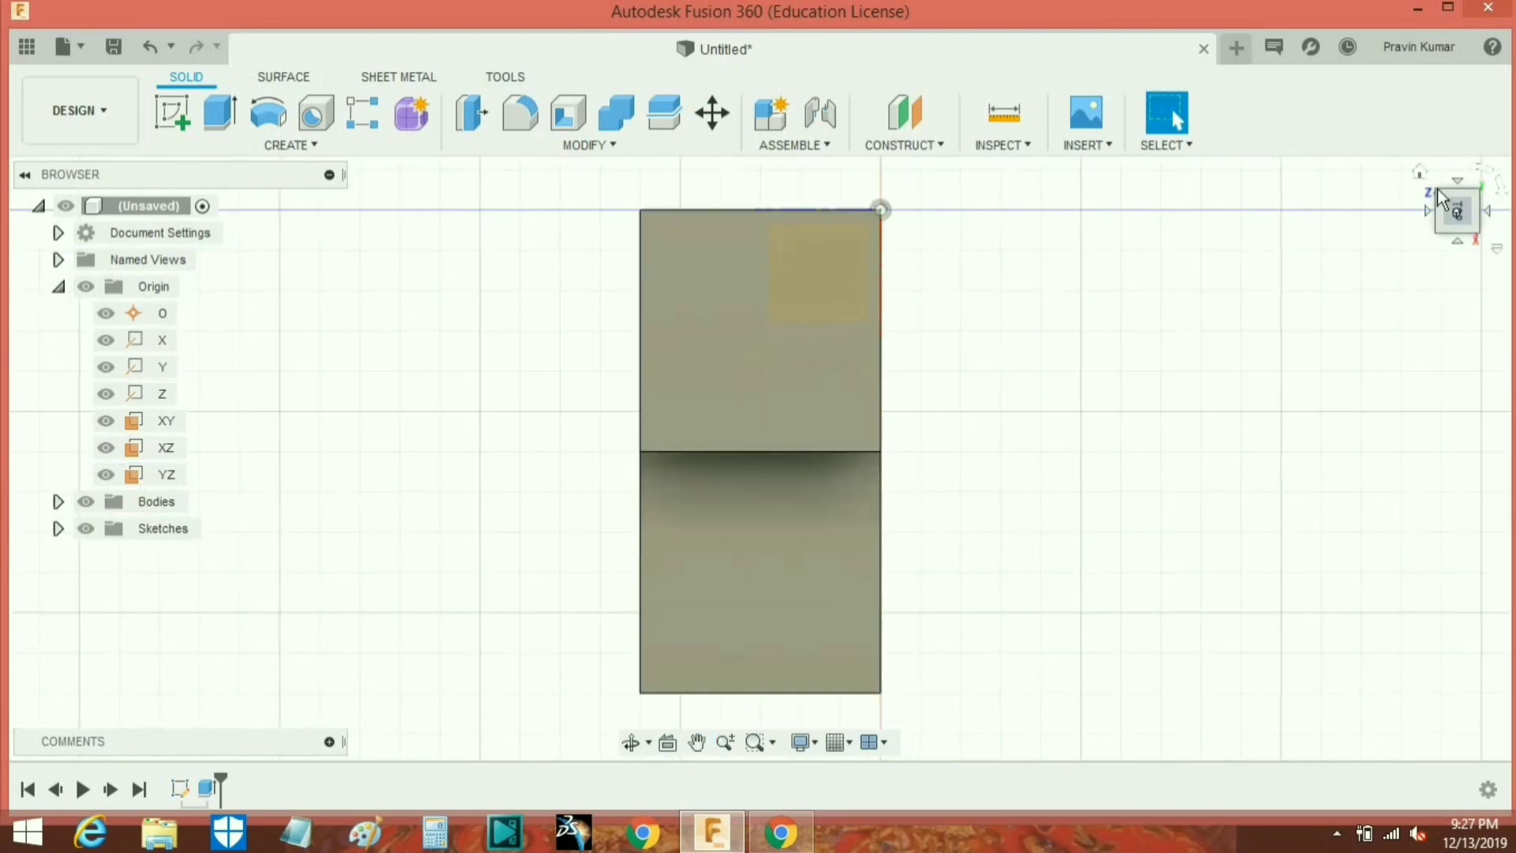
{"action": "left_click", "coordinate": [1442, 198]}
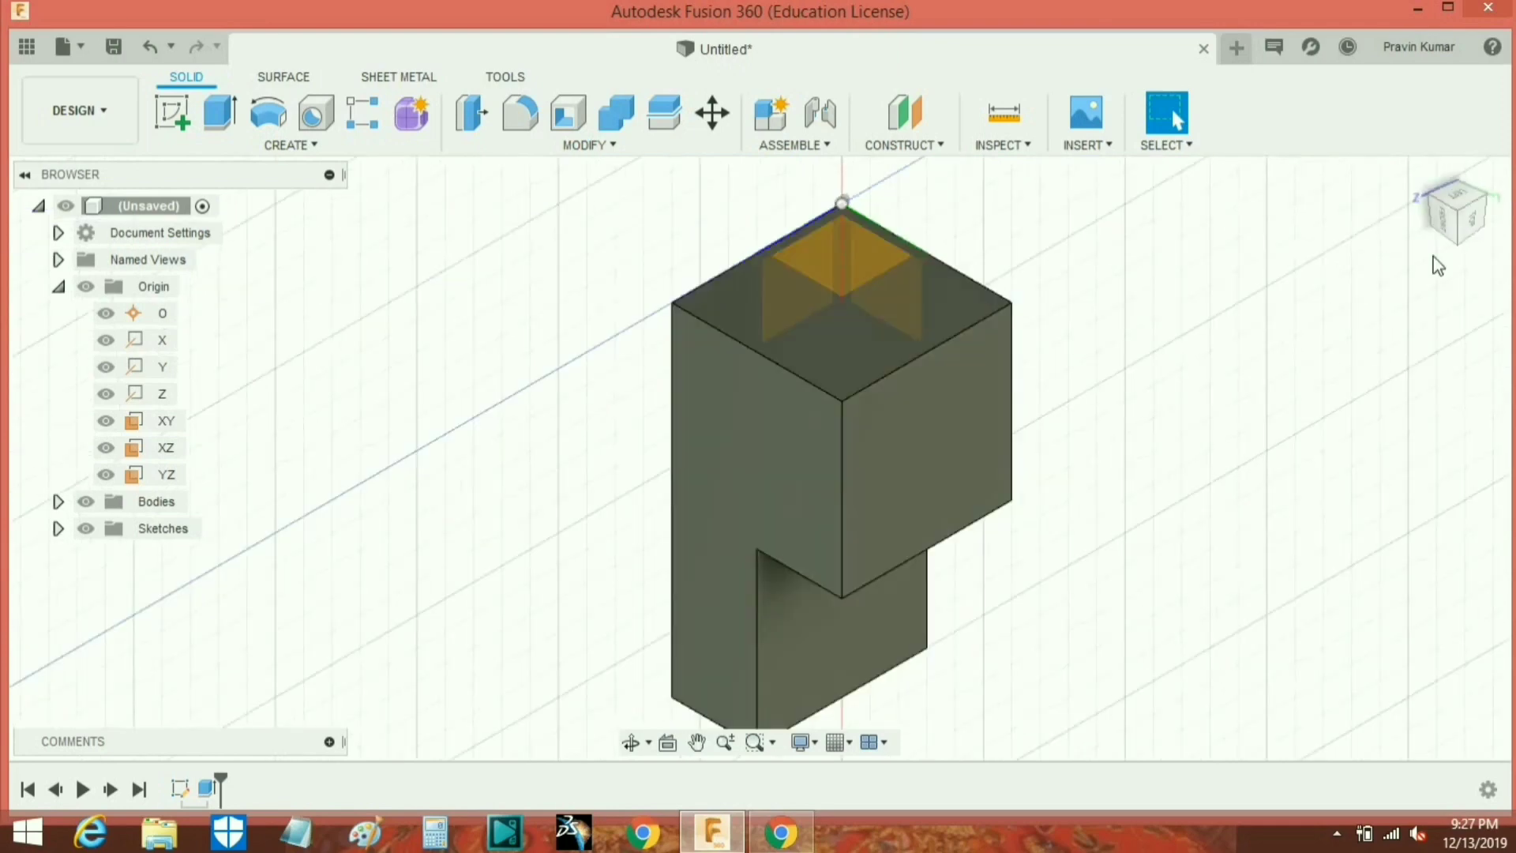
{"action": "left_click", "coordinate": [1458, 243]}
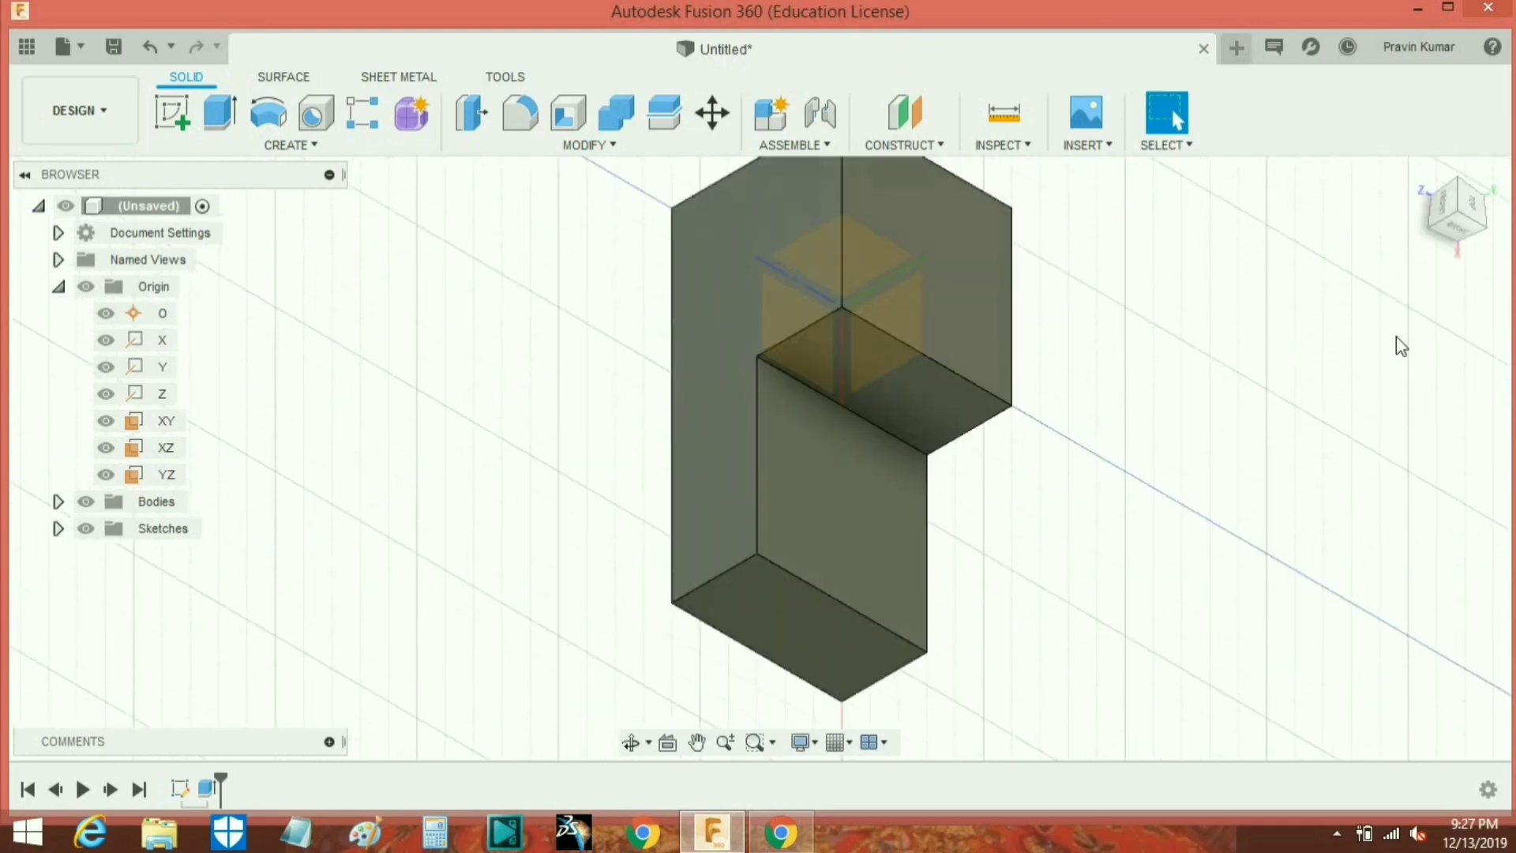
{"action": "left_click", "coordinate": [1455, 190]}
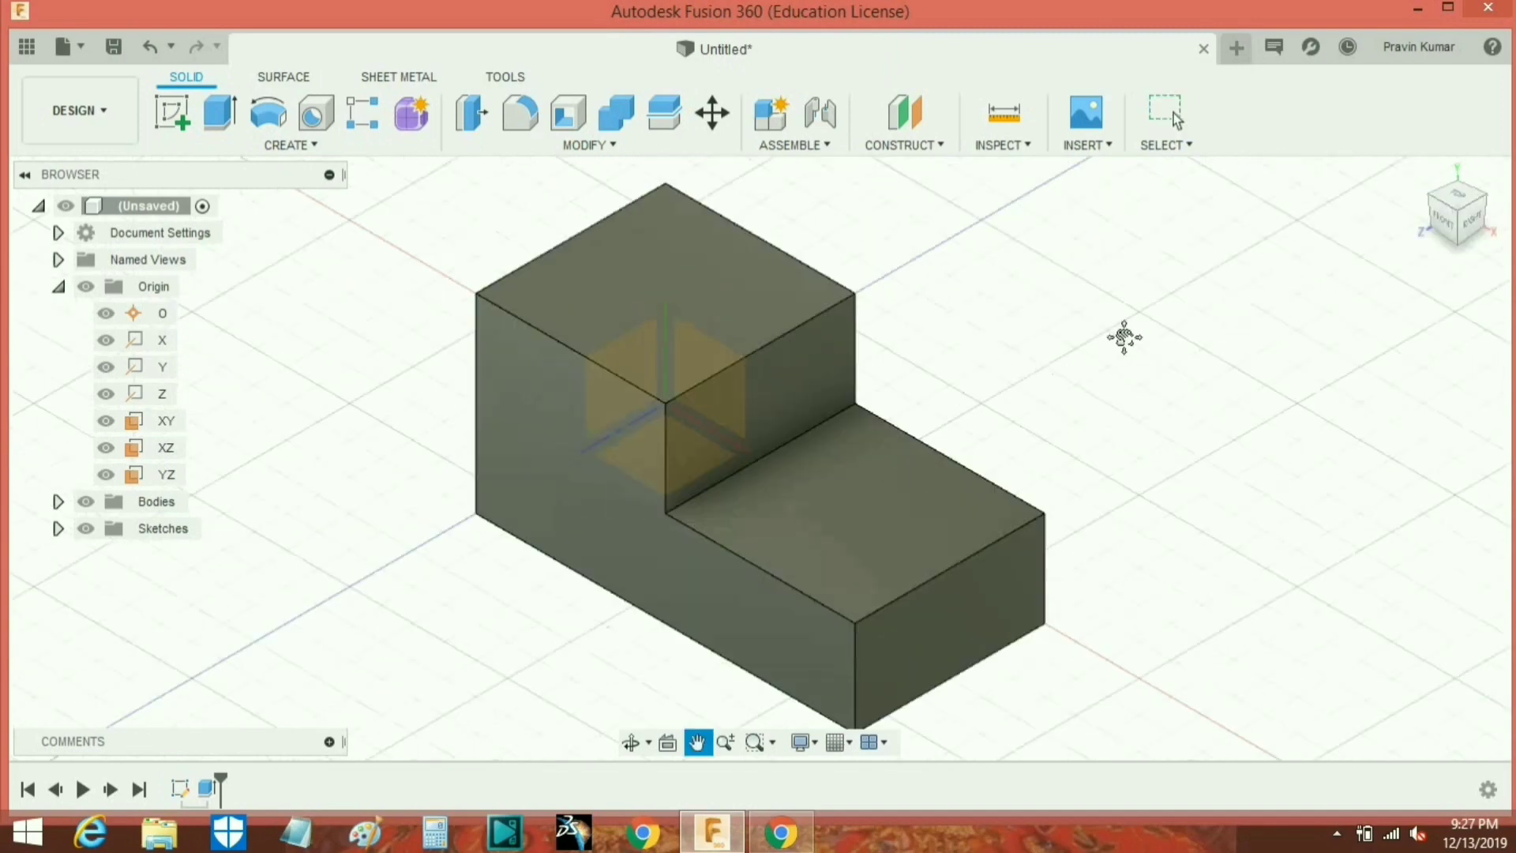
{"action": "middle_click_drag", "start_coordinate": [1125, 337], "coordinate": [1224, 297]}
{"action": "scroll", "coordinate": [1101, 371], "scroll_direction": "up", "scroll_amount": 1}
{"action": "scroll", "coordinate": [1114, 355], "scroll_direction": "down", "scroll_amount": 1}
{"action": "middle_click_drag", "start_coordinate": [1113, 328], "coordinate": [1050, 356]}
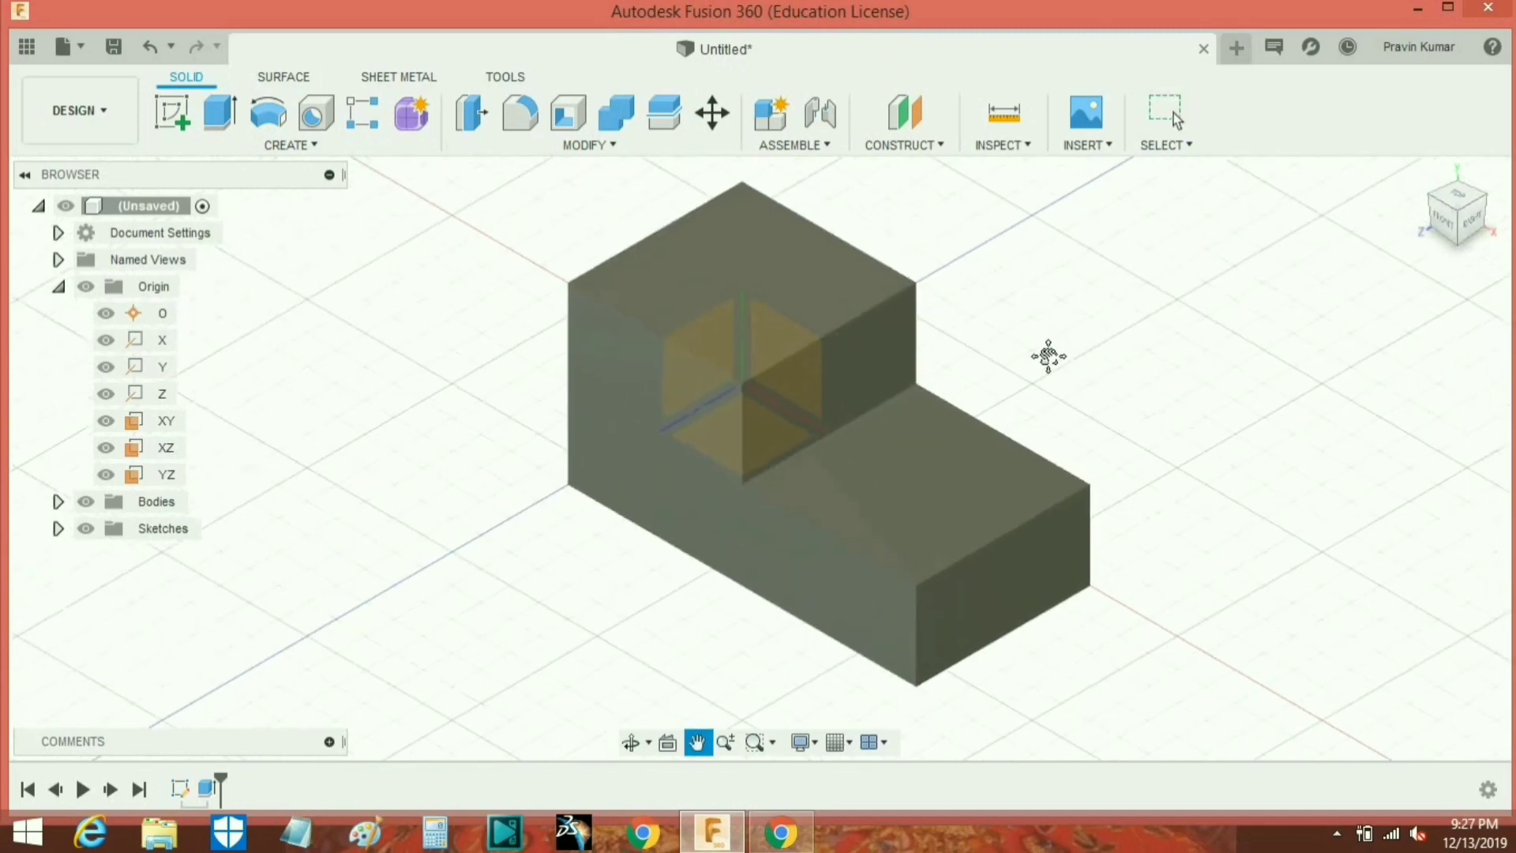
Start saving the untitled design.
{"action": "left_click", "coordinate": [115, 46]}
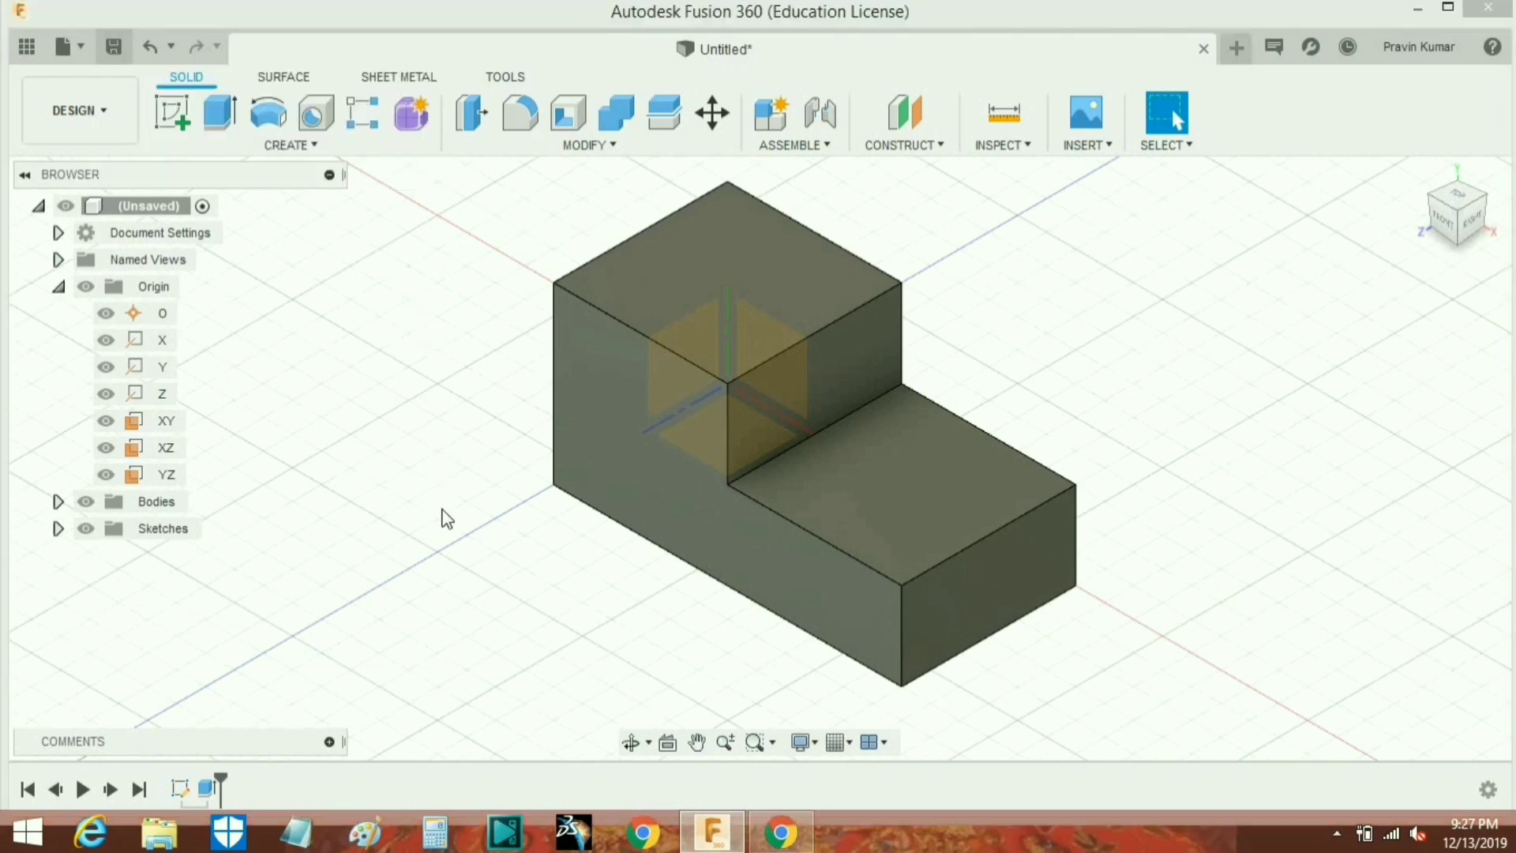